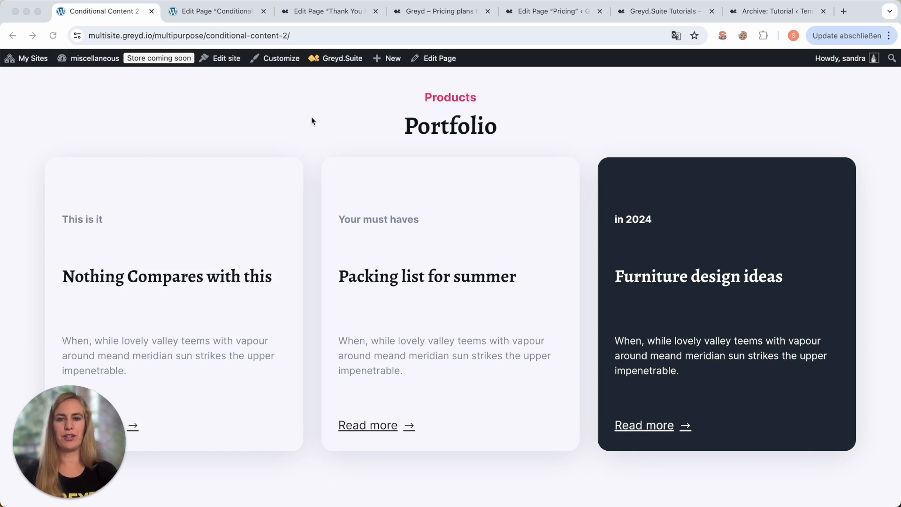
Step: Load the live Conditional Content 2 page with the URL parameter "?a=1" and look at its Portfolio cards
scroll(332, 210, "down", 2)
scroll(333, 210, "up", 2)
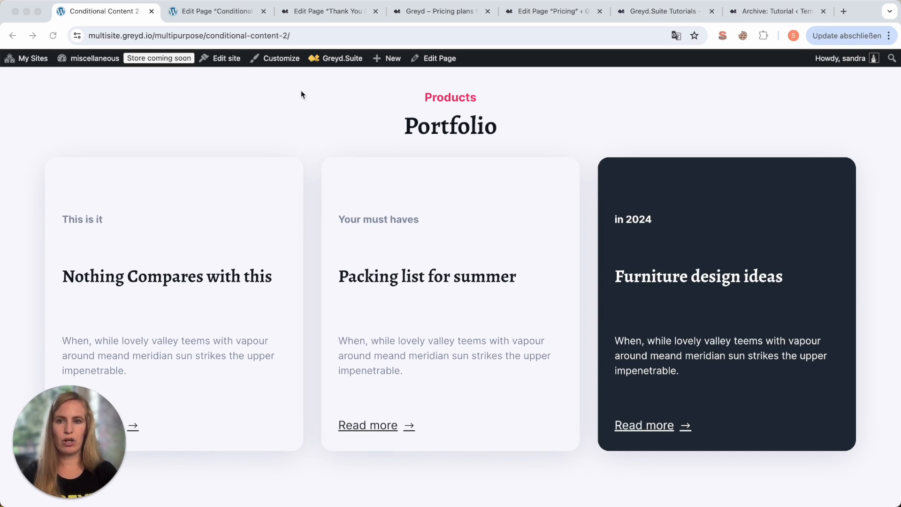
left_click(319, 36)
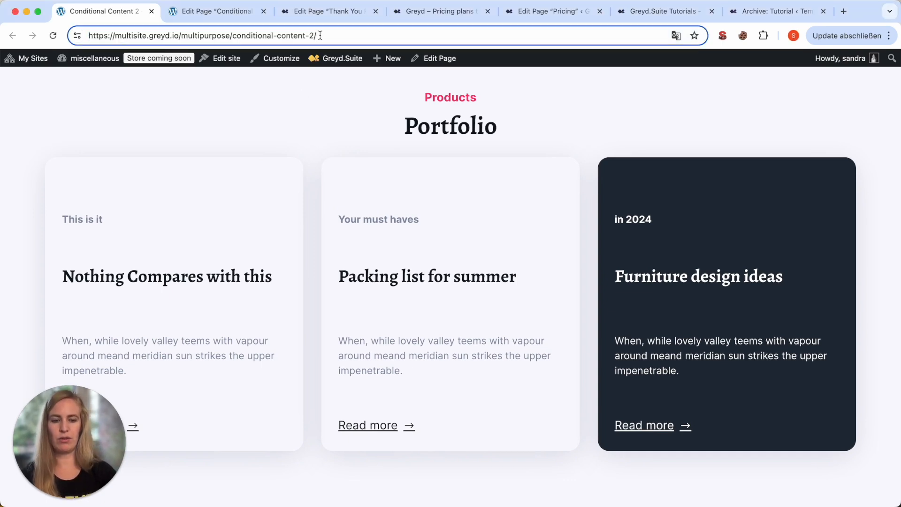
type("?a=1")
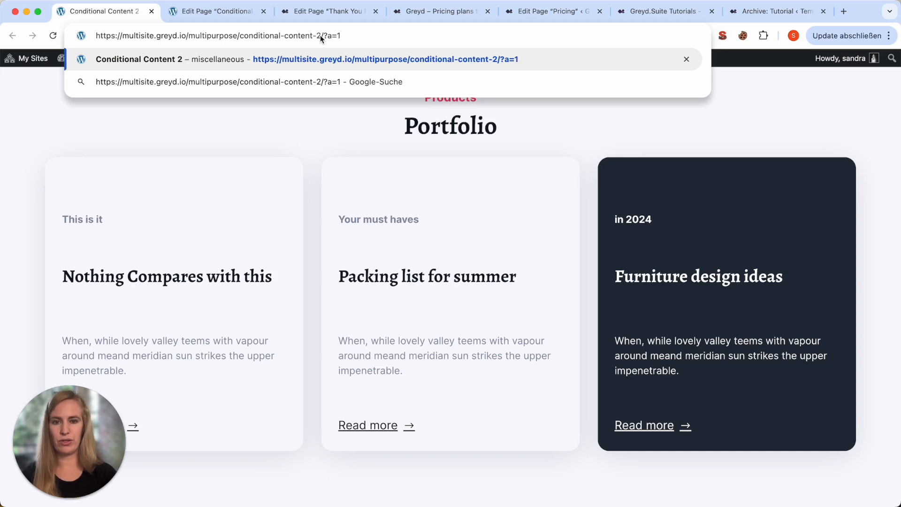
key("Return")
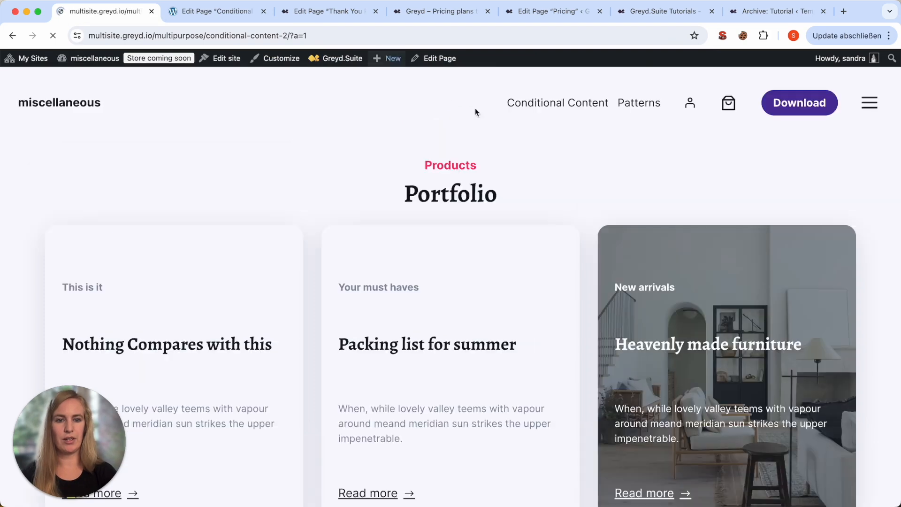
scroll(658, 348, "down", 2)
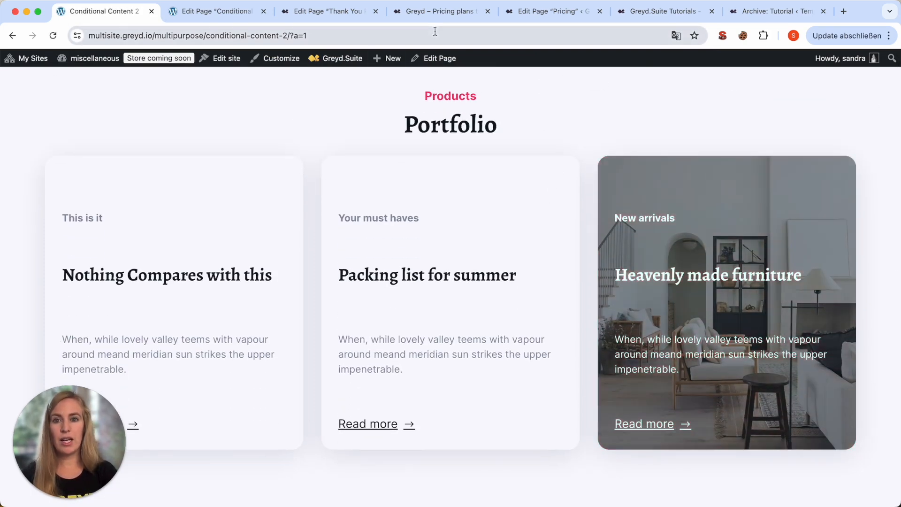
Step: Change the page's URL parameter to "?a=2", reload it and view the Portfolio cards for that value
left_click(390, 35)
left_click(390, 34)
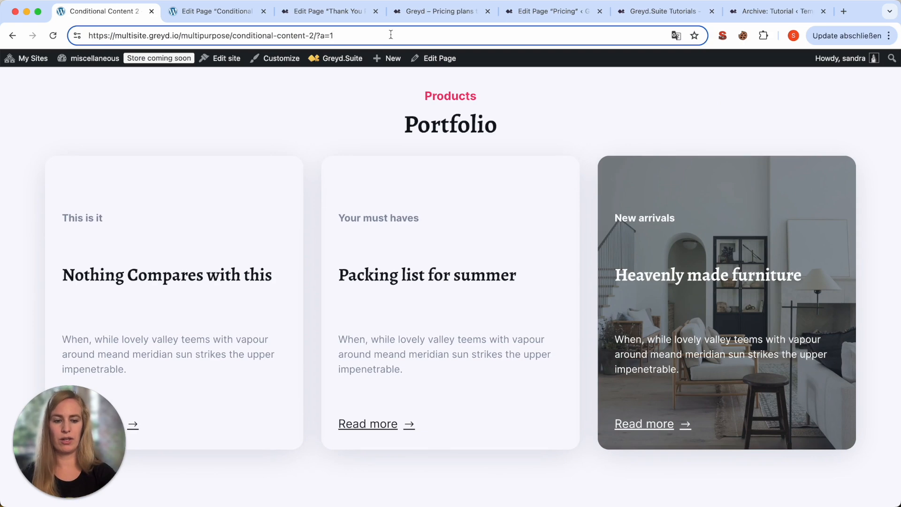
key("BackSpace")
type("2")
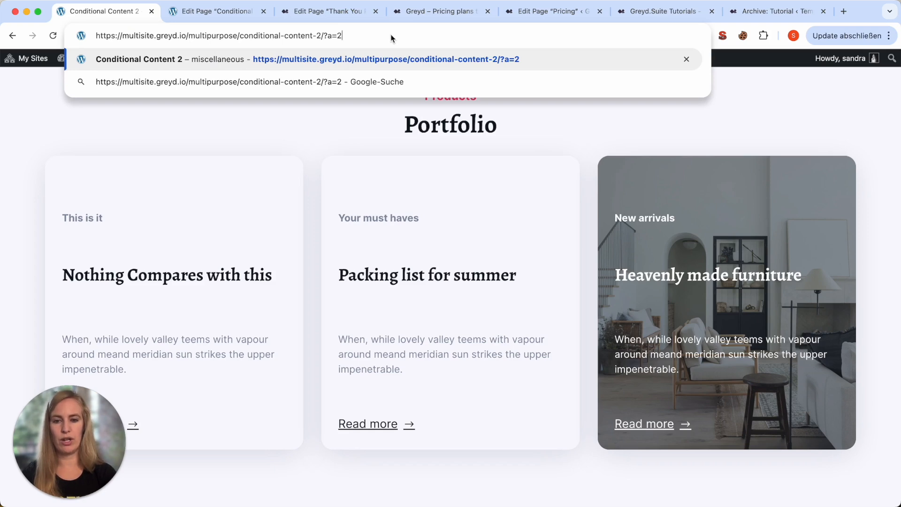
key("Return")
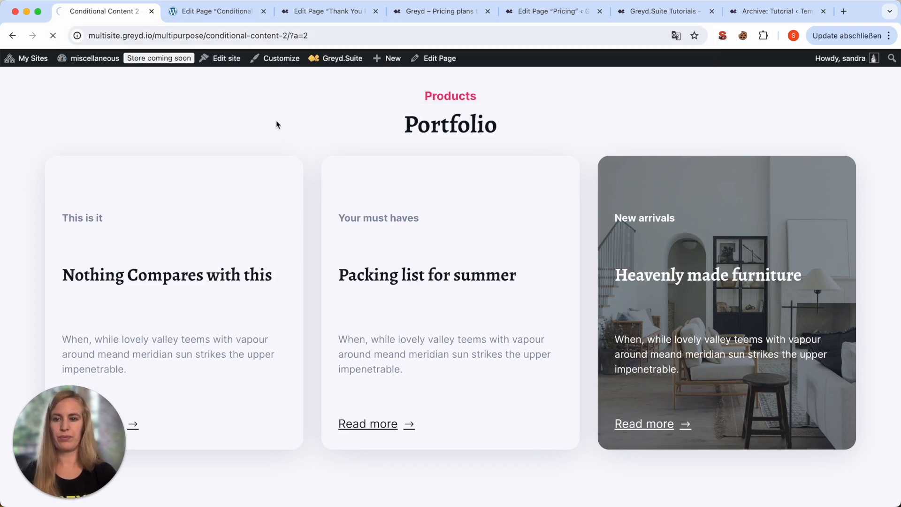
scroll(181, 345, "down", 3)
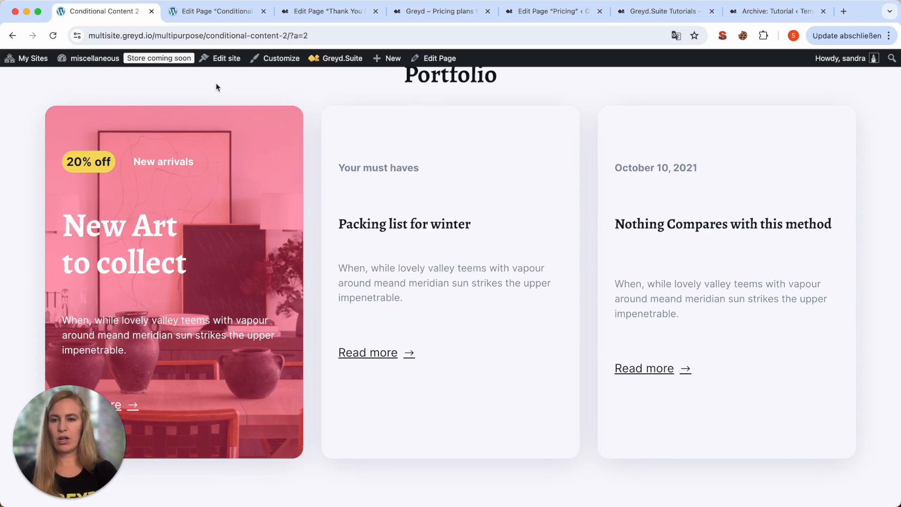
Step: Switch to the Conditional Content 2 page editor and examine the Conditional Content blocks for each value of URL parameter a
left_click(210, 19)
scroll(311, 233, "up", 5)
scroll(311, 232, "up", 6)
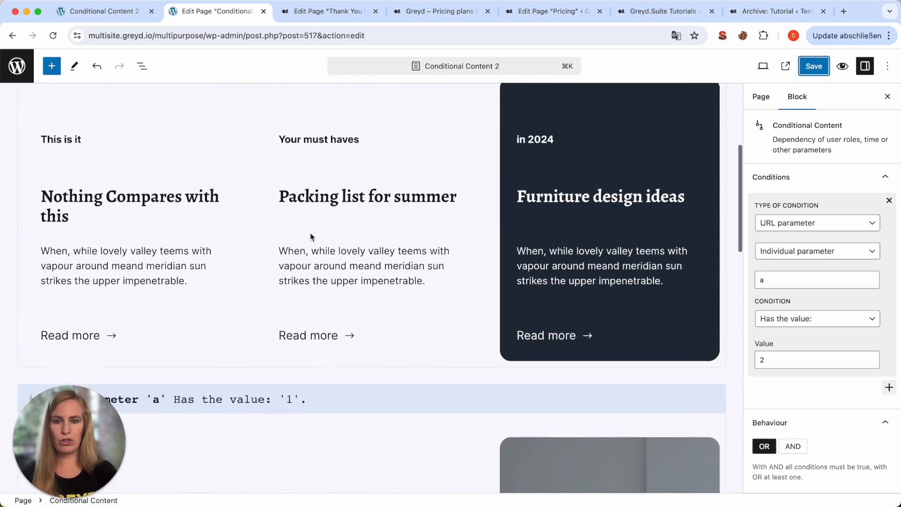
scroll(132, 233, "down", 7)
left_click(110, 123)
scroll(251, 127, "down", 2)
scroll(207, 199, "down", 4)
left_click(205, 225)
scroll(205, 226, "down", 3)
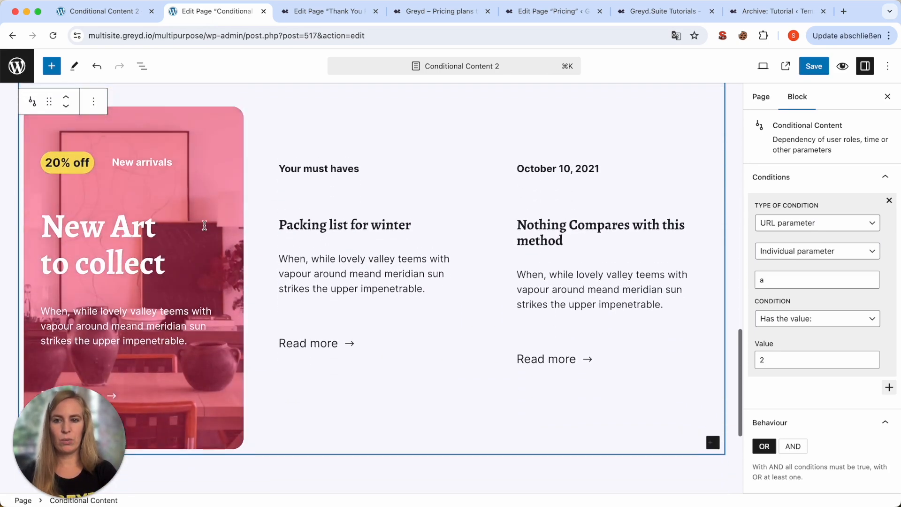
scroll(204, 225, "up", 13)
scroll(204, 224, "up", 4)
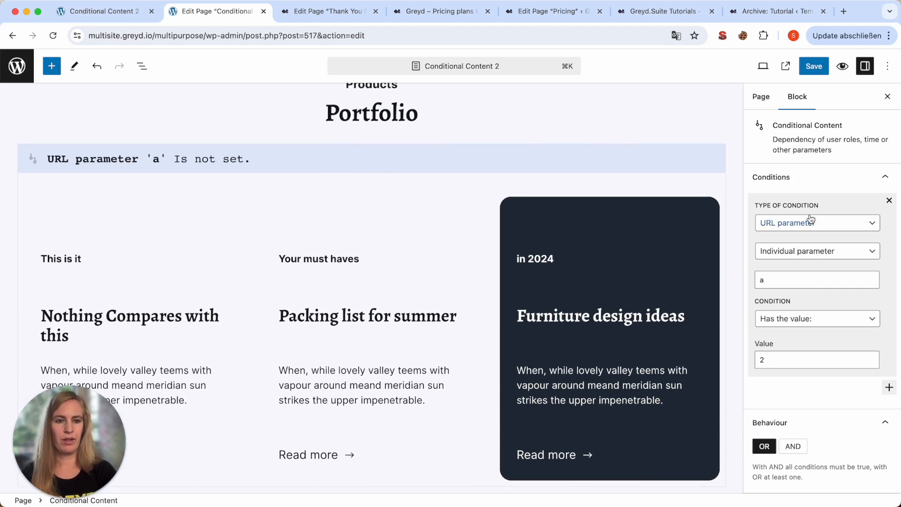
Step: Review the available condition types and URL parameter choices, keeping URL parameter and Individual parameter selected
left_click(821, 224)
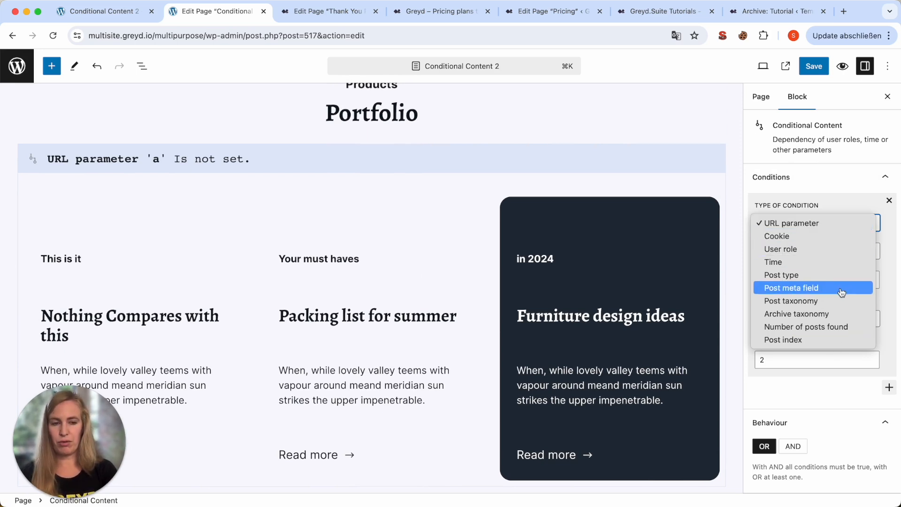
left_click(816, 223)
left_click(833, 252)
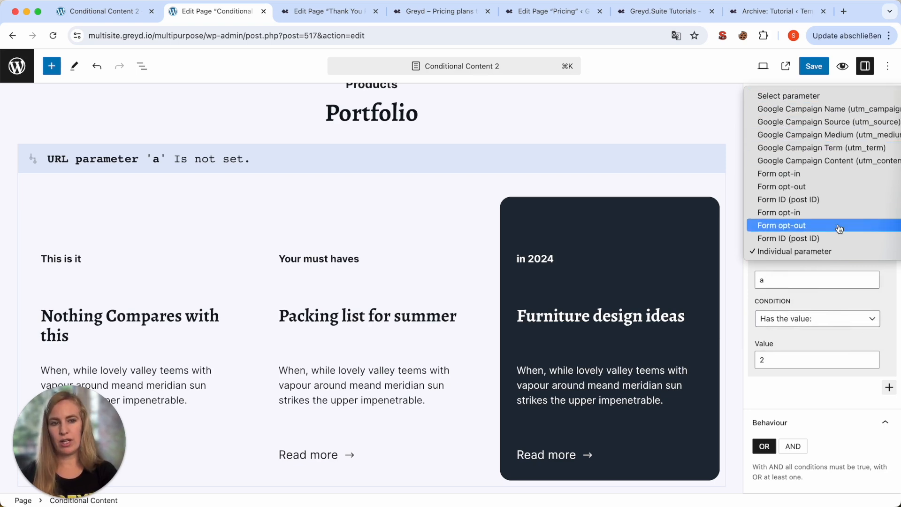
left_click(835, 253)
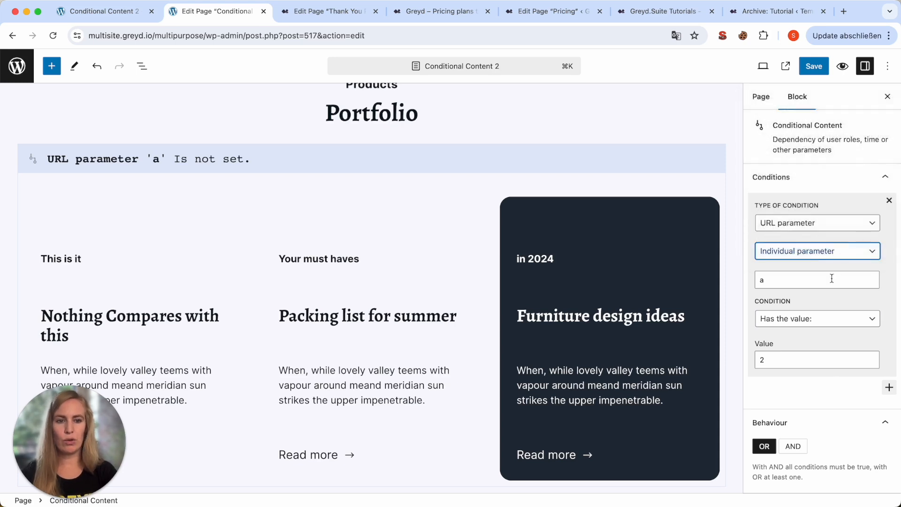
Step: Examine the block's parameter name, value and behaviour settings, and compare them with the live page
scroll(832, 276, "down", 2)
left_click(777, 242)
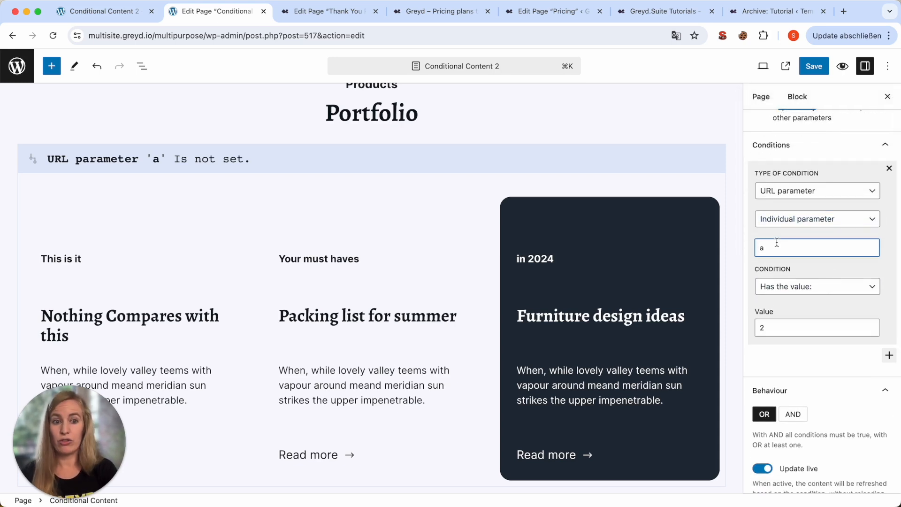
scroll(814, 281, "down", 1)
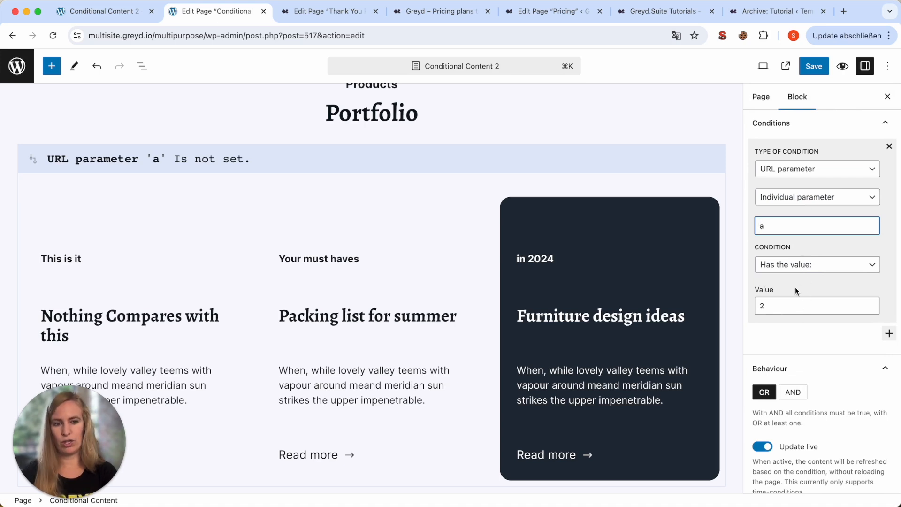
scroll(786, 295, "down", 3)
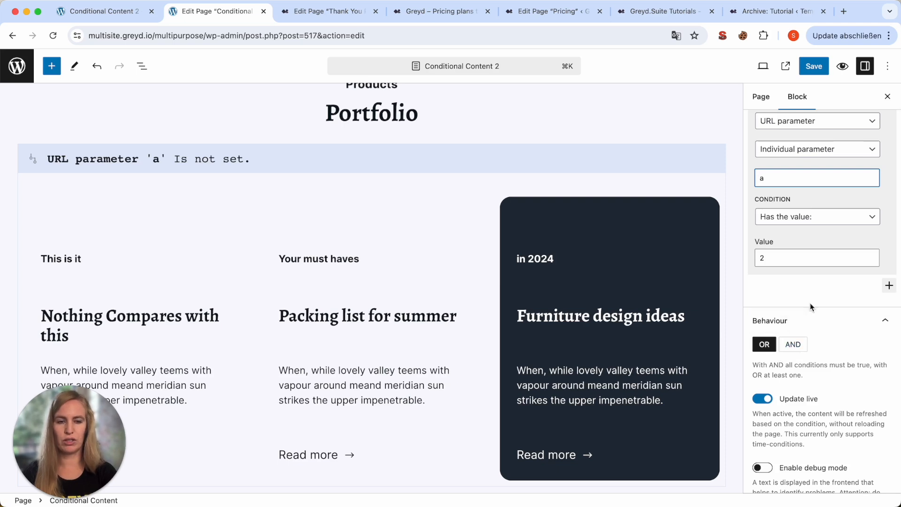
scroll(810, 306, "up", 5)
scroll(811, 307, "up", 1)
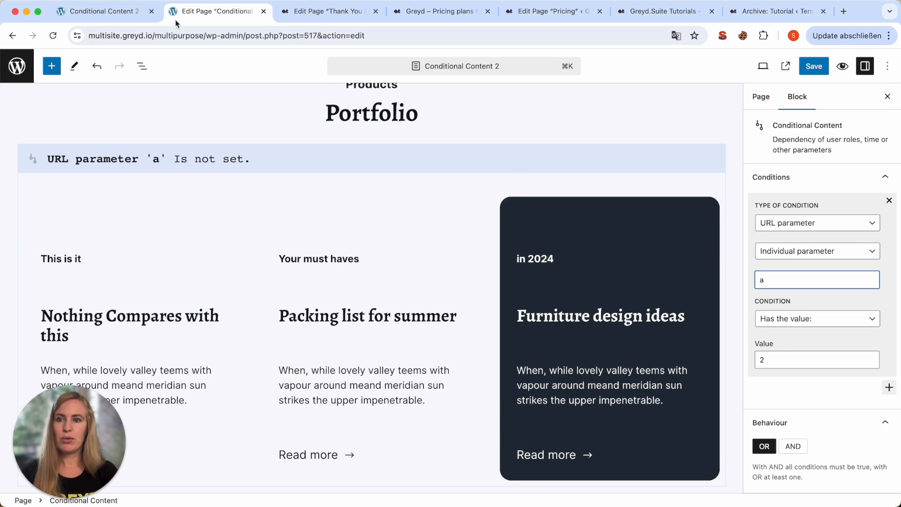
left_click(125, 15)
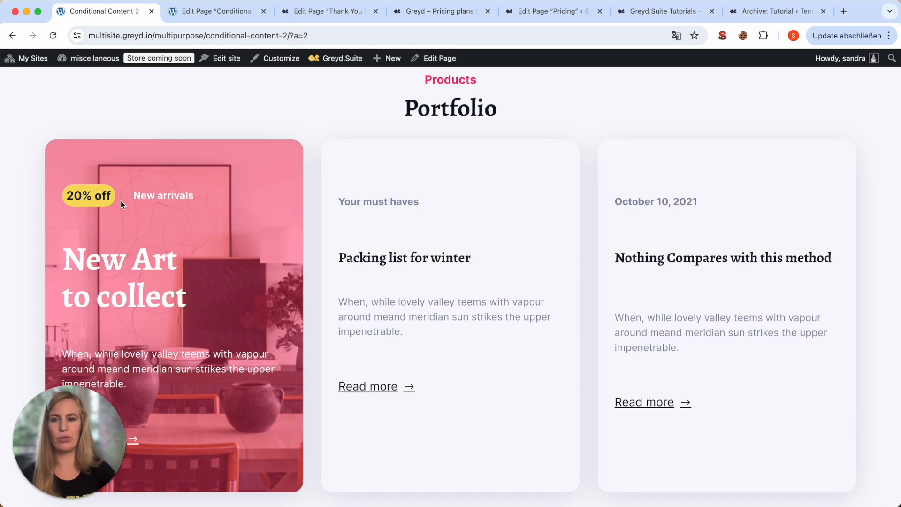
left_click(196, 17)
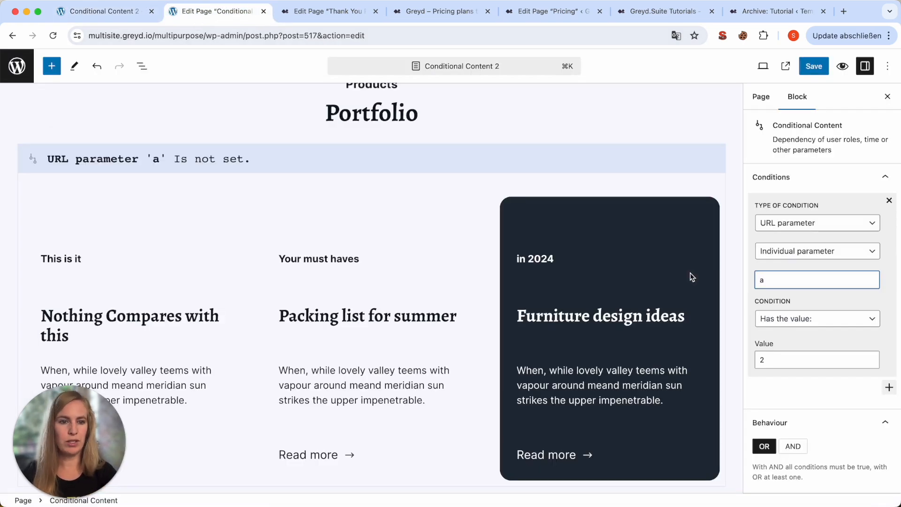
Step: Try User role as the "New Art to collect" block's condition type, review the available roles and look at the live page
left_click(815, 223)
left_click(811, 250)
left_click(804, 307)
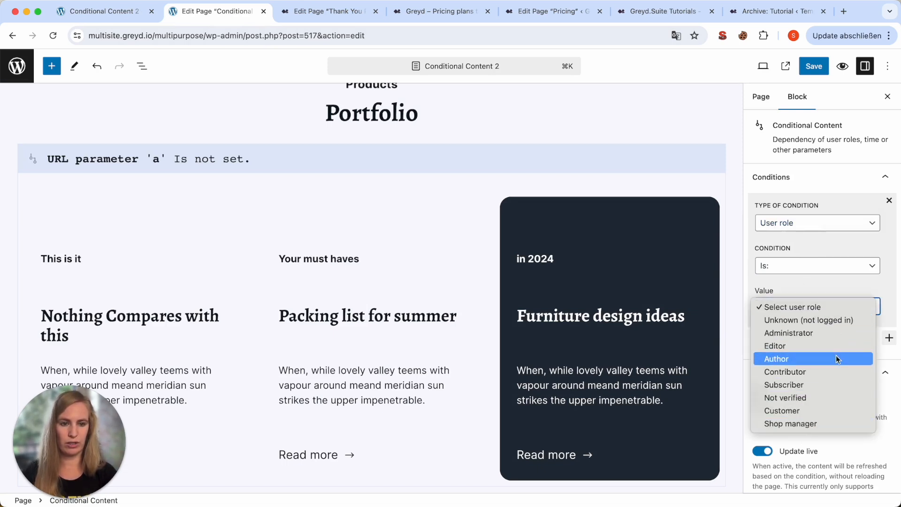
left_click(762, 167)
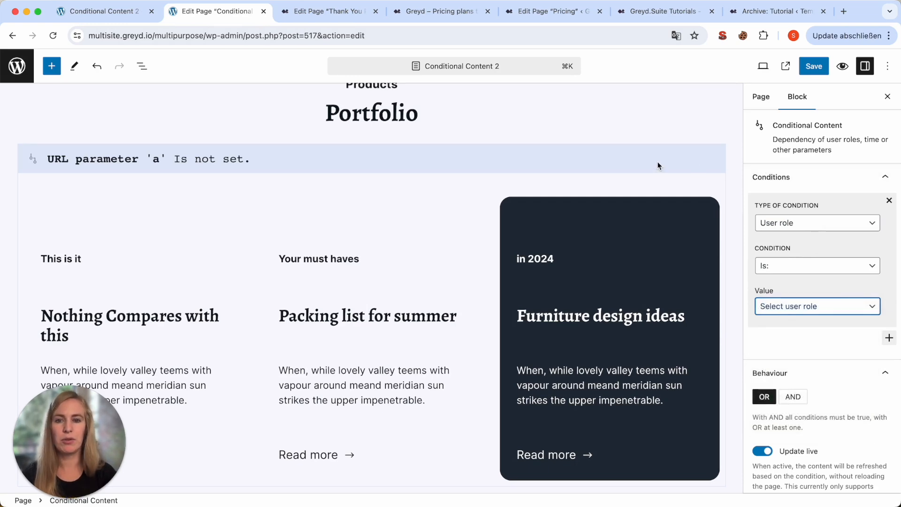
left_click(125, 11)
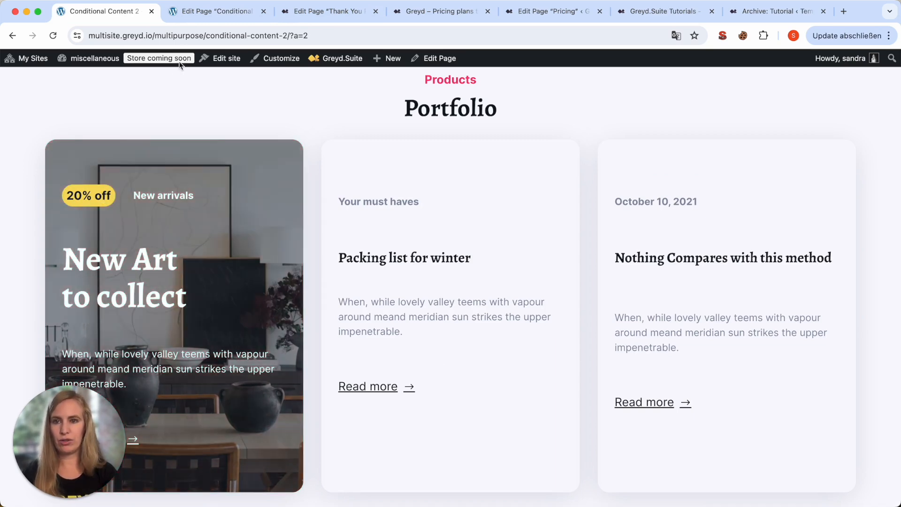
left_click(201, 12)
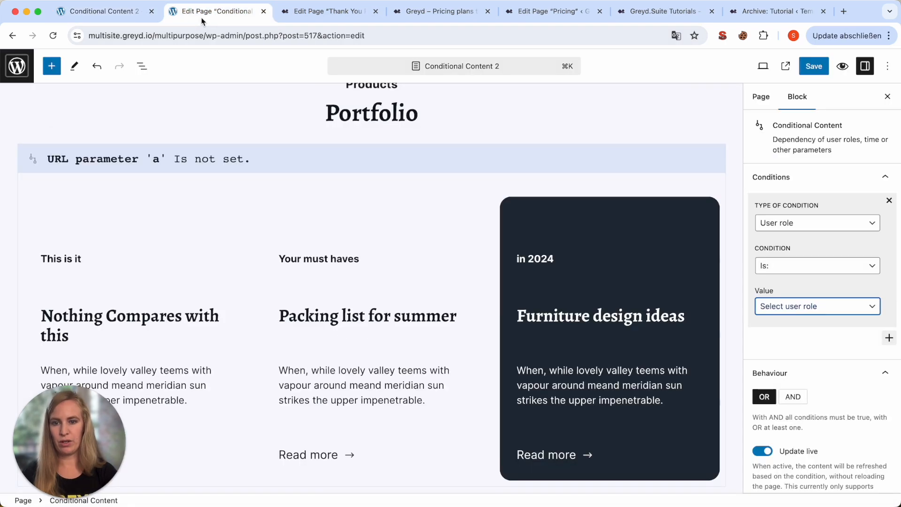
Step: Set the "New Art to collect" block's condition to Time with the individual value 9:33-10, and save the page
scroll(294, 278, "down", 6)
scroll(294, 277, "down", 8)
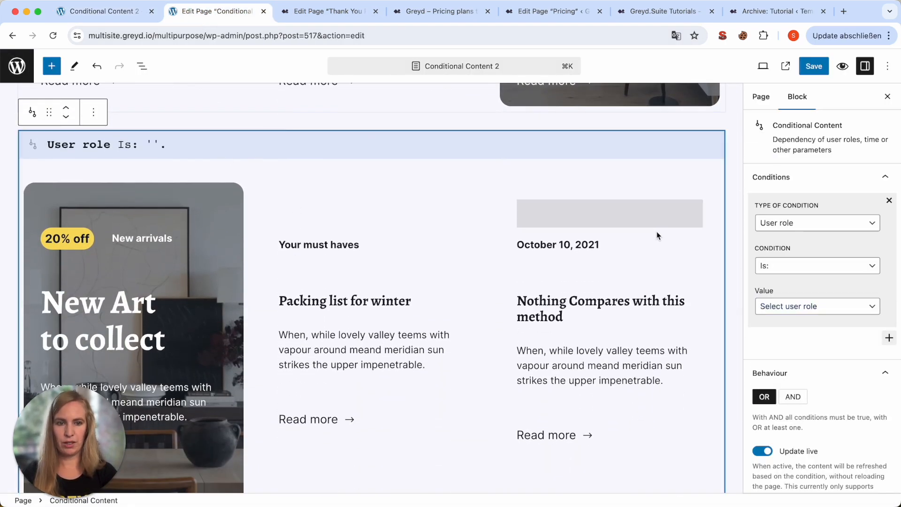
left_click(800, 224)
left_click(798, 236)
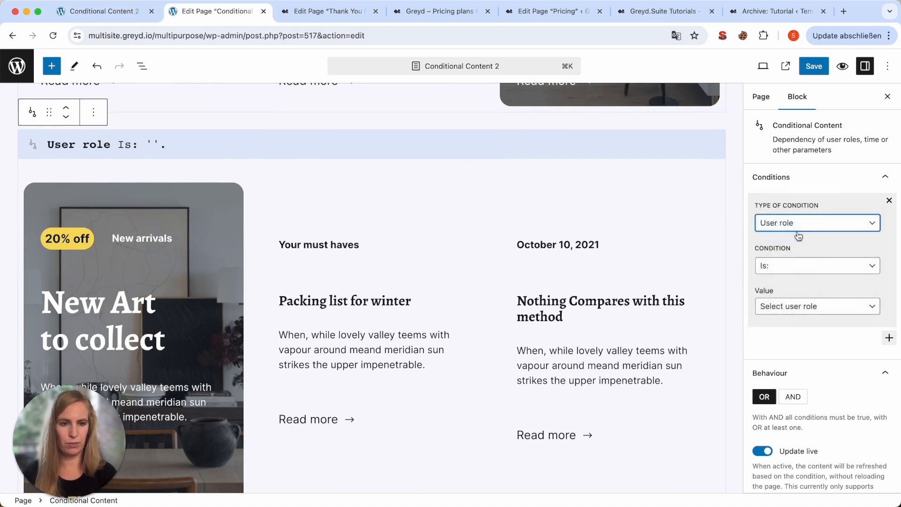
scroll(807, 247, "down", 1)
left_click(808, 259)
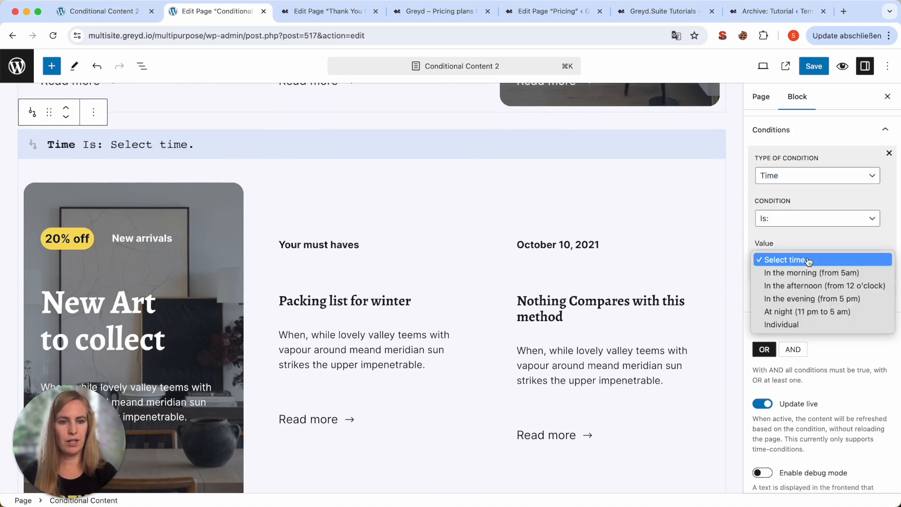
left_click(809, 325)
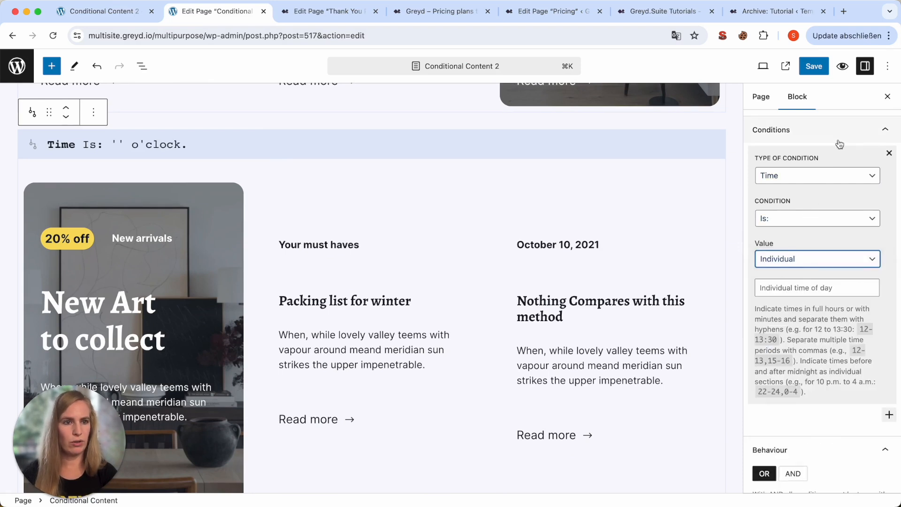
left_click(781, 290)
type("9:33-10")
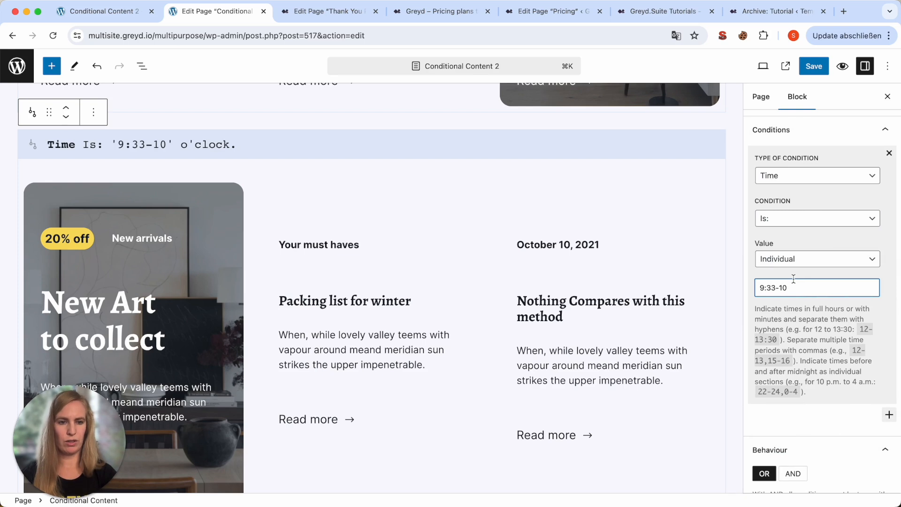
scroll(779, 284, "down", 5)
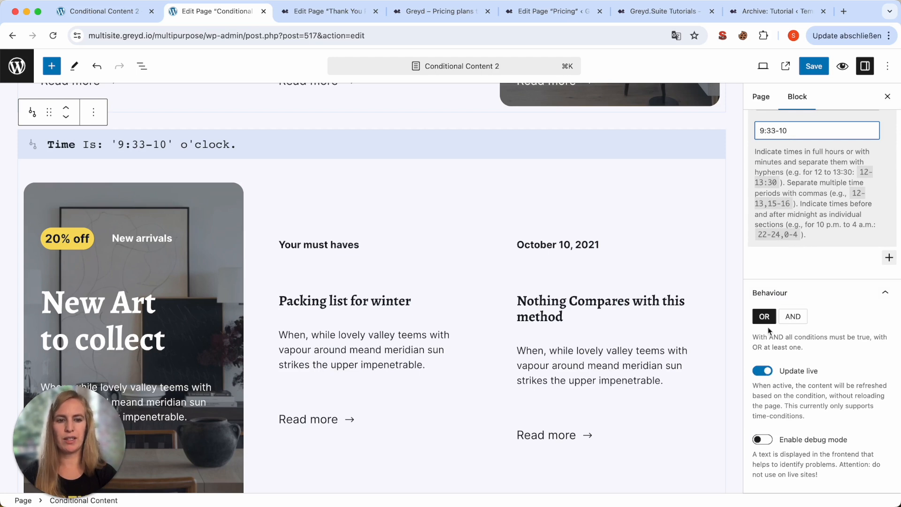
left_click(814, 67)
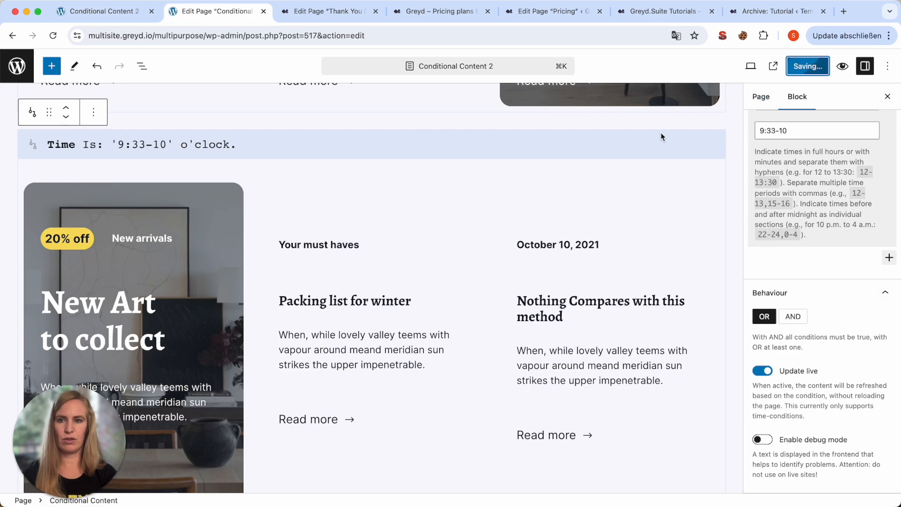
Step: Switch to the live Conditional Content 2 page and reload it to check the saved Time condition
left_click(104, 23)
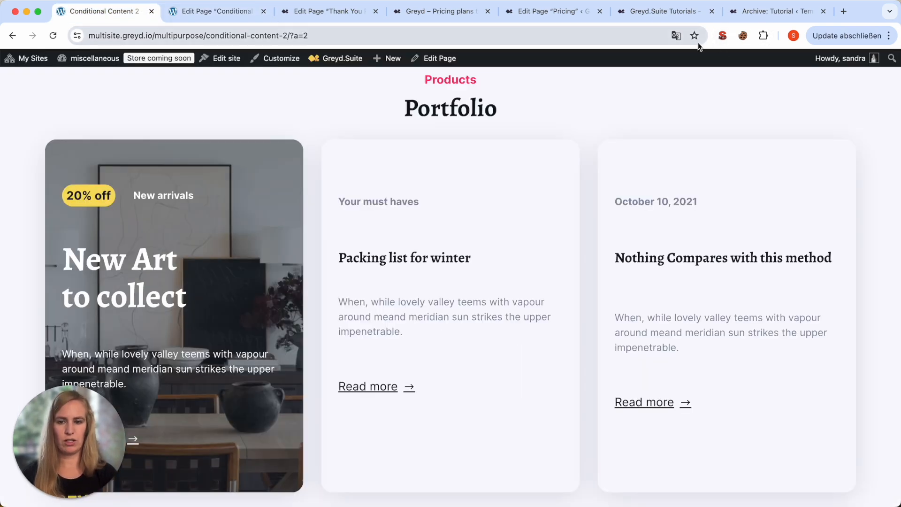
left_click(53, 35)
scroll(477, 222, "up", 3)
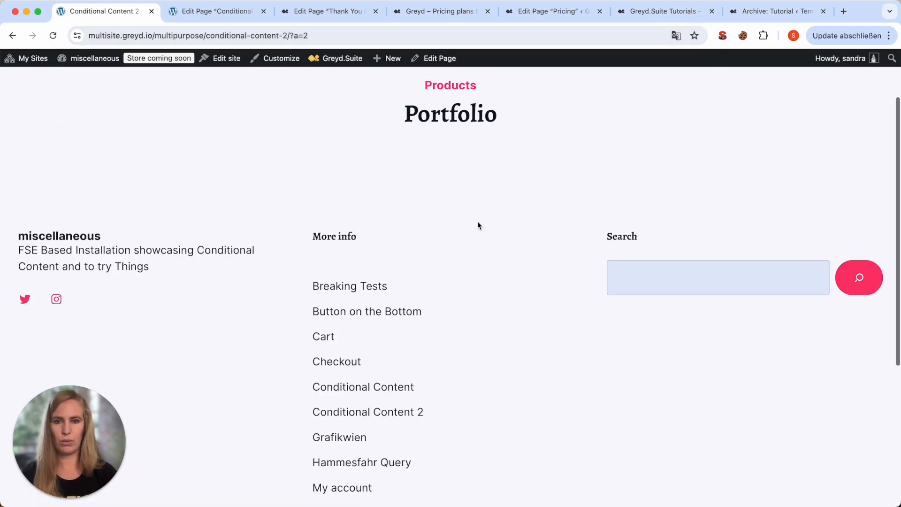
Step: Load the live page without the ?a=2 URL parameter and view its Portfolio cards
left_click(344, 37)
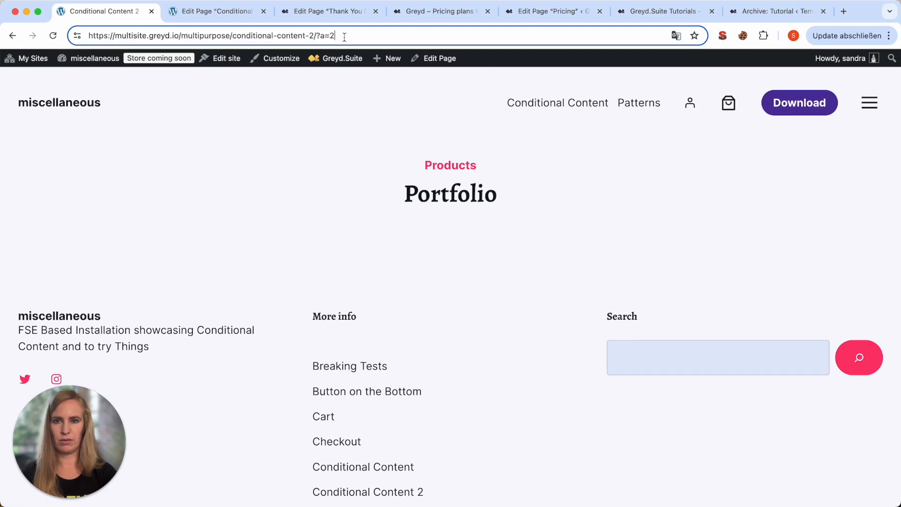
key("BackSpace")
key("BackSpace")
key("BackSpace")
key("BackSpace")
key("Return")
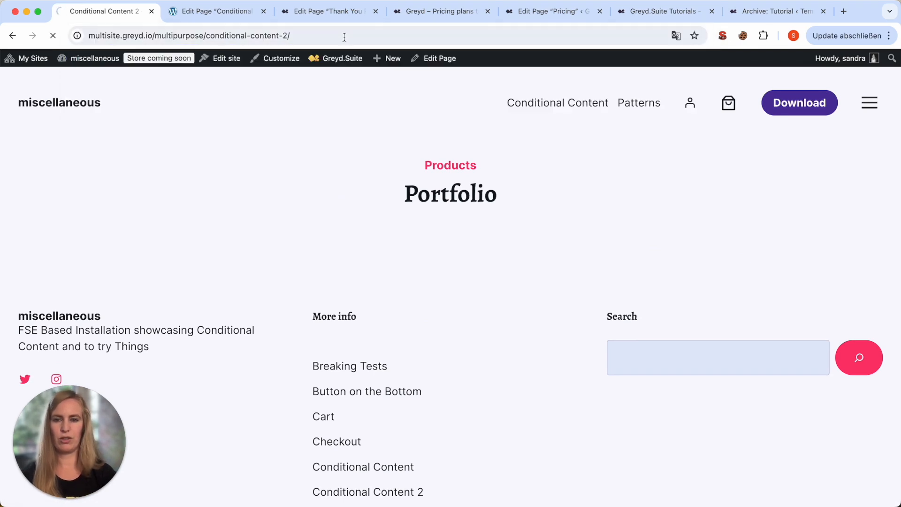
scroll(364, 220, "down", 3)
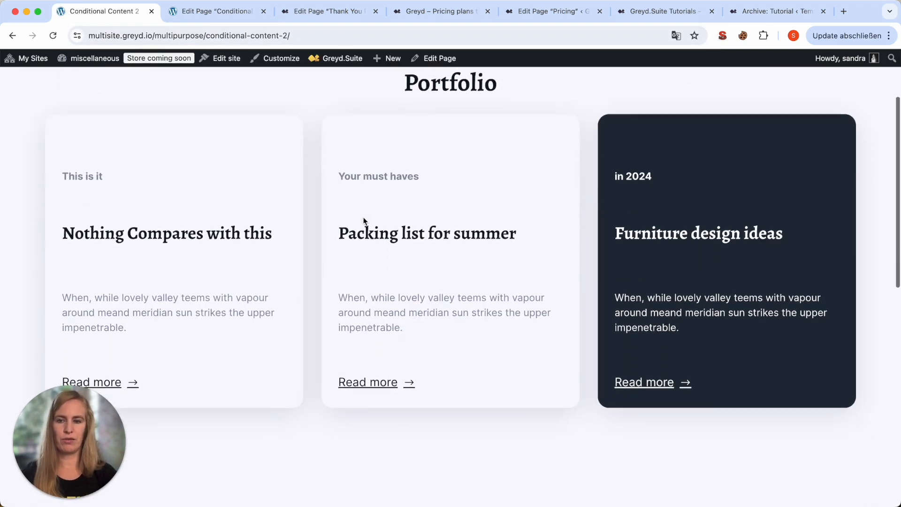
scroll(364, 220, "up", 1)
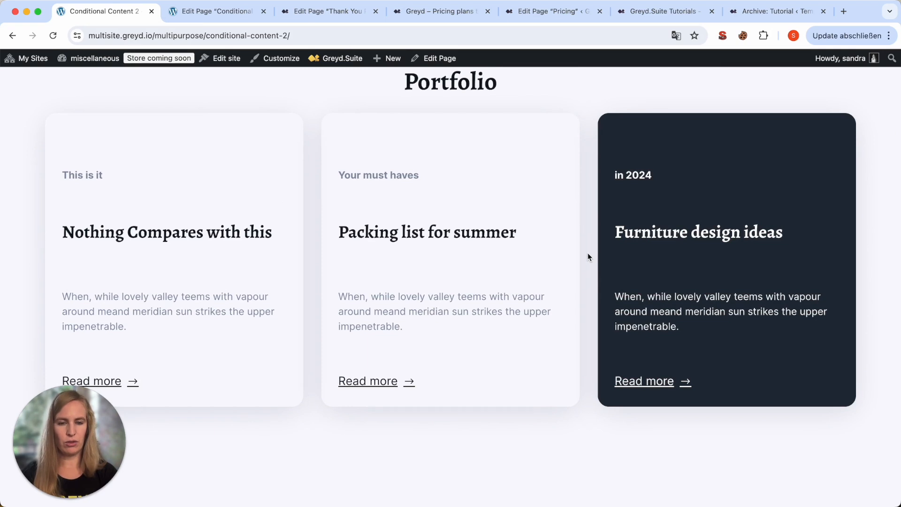
Step: Watch the area below the Portfolio cards on the live page to check the Time condition's live update
scroll(588, 257, "down", 5)
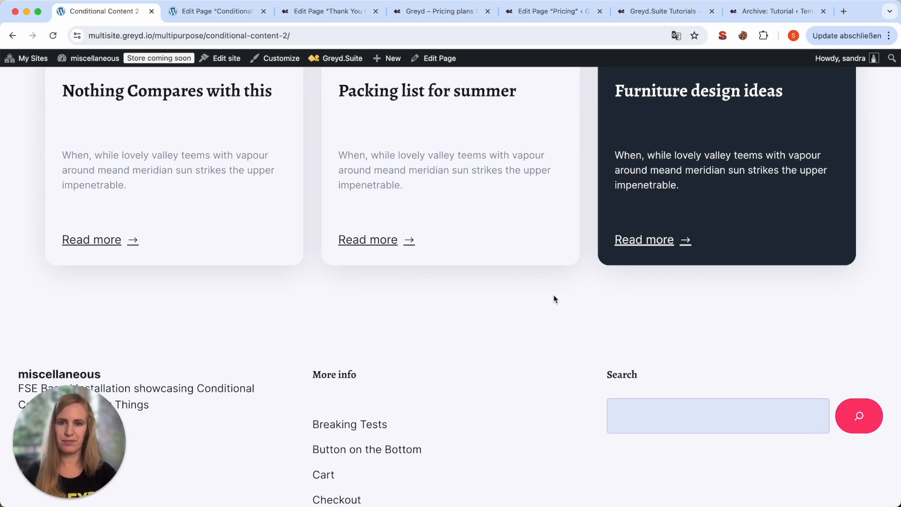
scroll(553, 298, "down", 5)
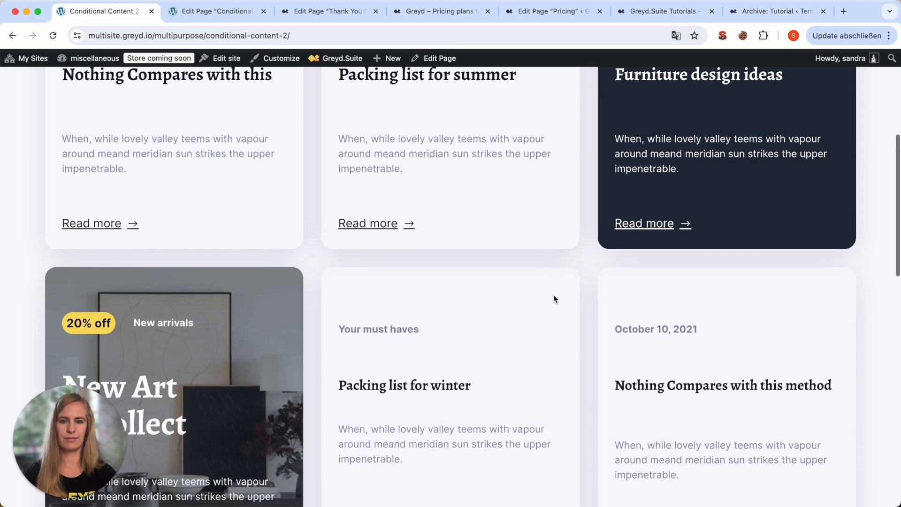
scroll(553, 295, "down", 2)
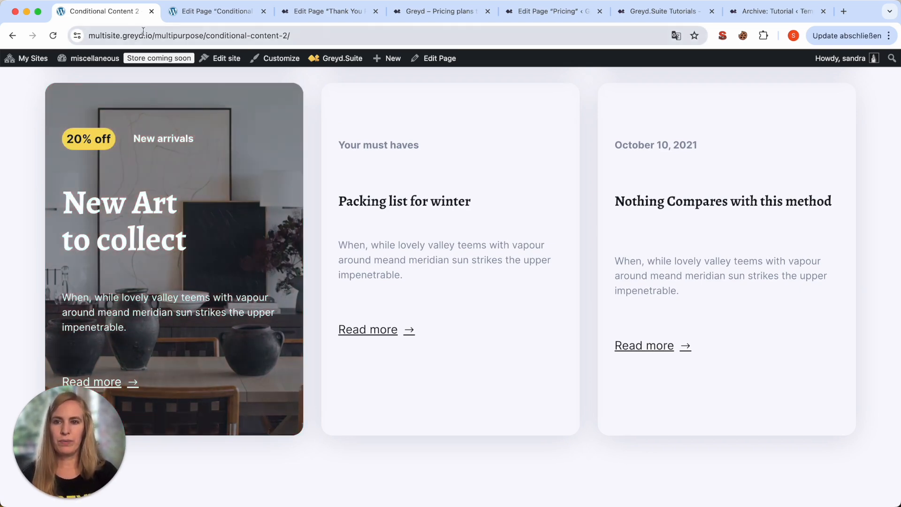
Step: Set the "New Art to collect" block's condition type to URL parameter and view the available parameters without choosing one
left_click(215, 12)
scroll(776, 183, "up", 5)
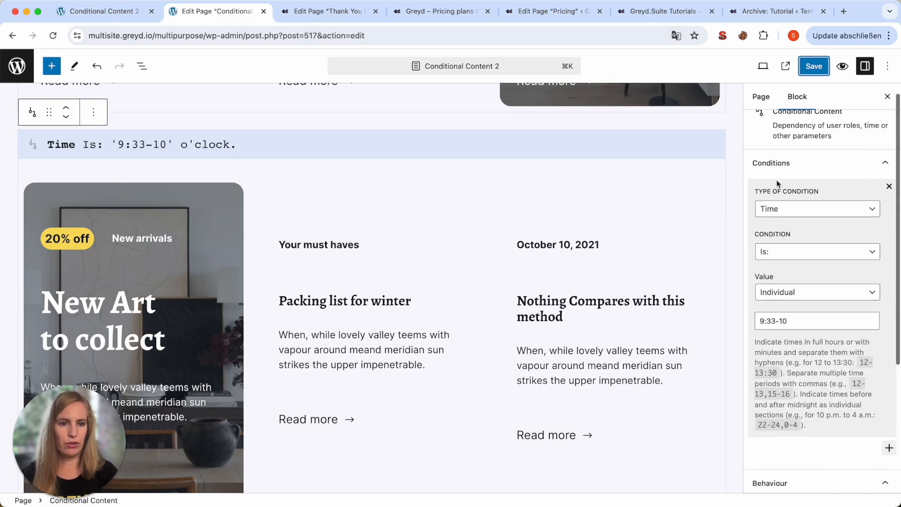
left_click(789, 209)
left_click(789, 174)
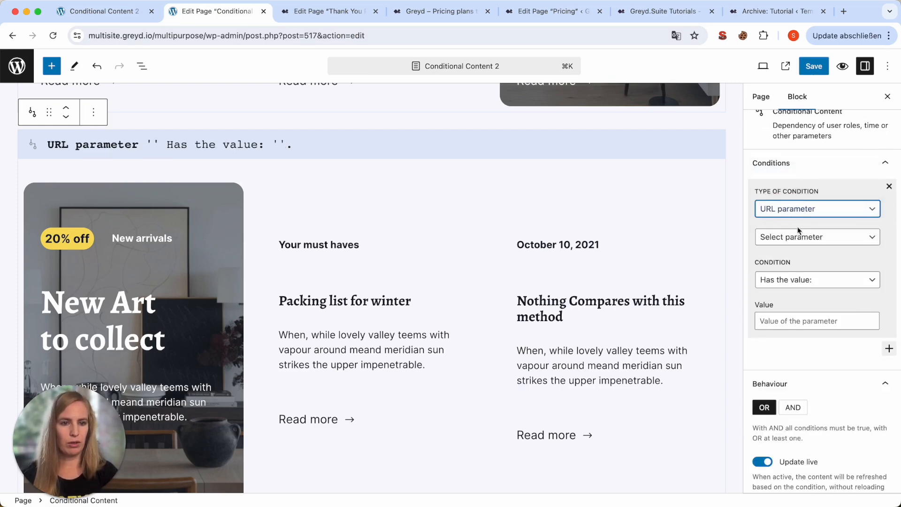
left_click(796, 238)
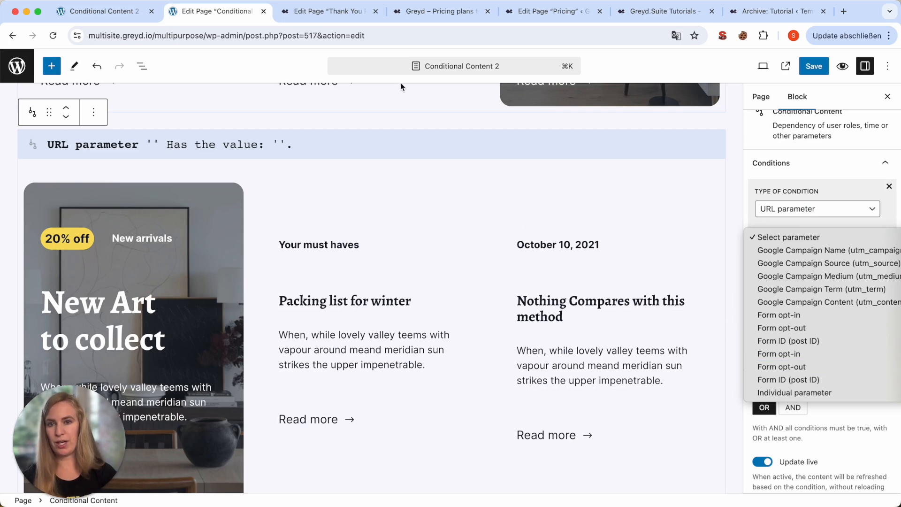
left_click(333, 16)
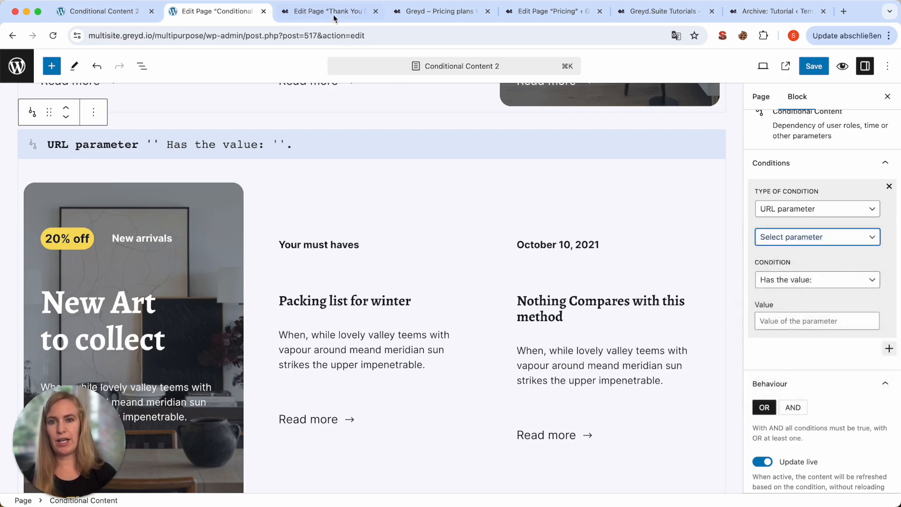
Step: Switch to the Thank You Page editor and review its blocks conditioned on the optin, optout and data URL parameters
left_click(323, 18)
scroll(340, 263, "down", 10)
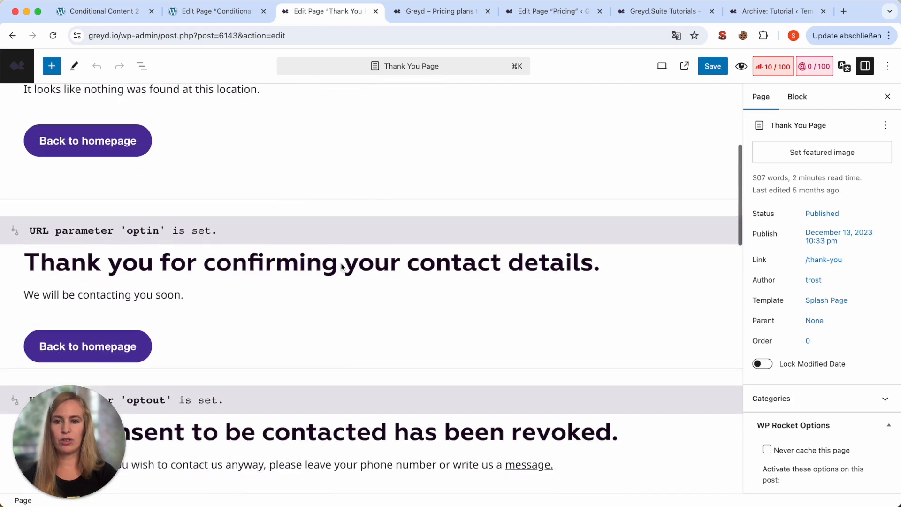
scroll(340, 262, "down", 10)
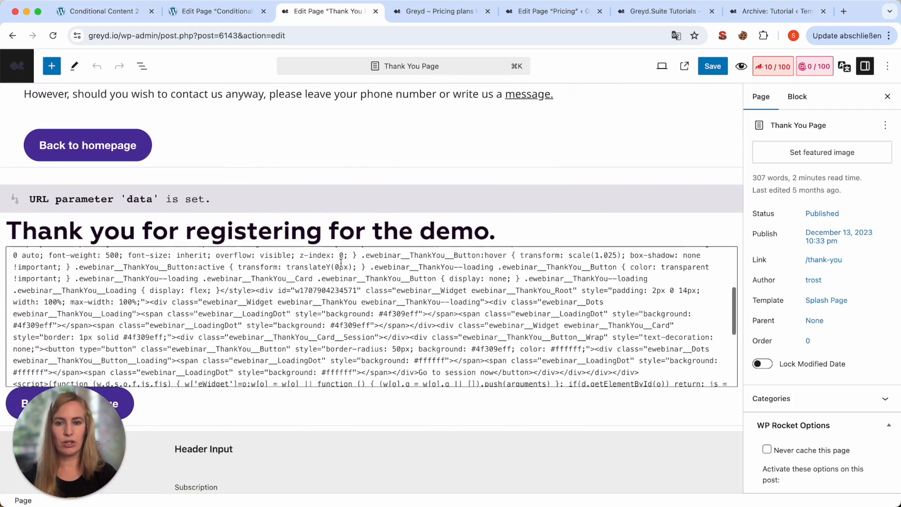
scroll(368, 199, "up", 15)
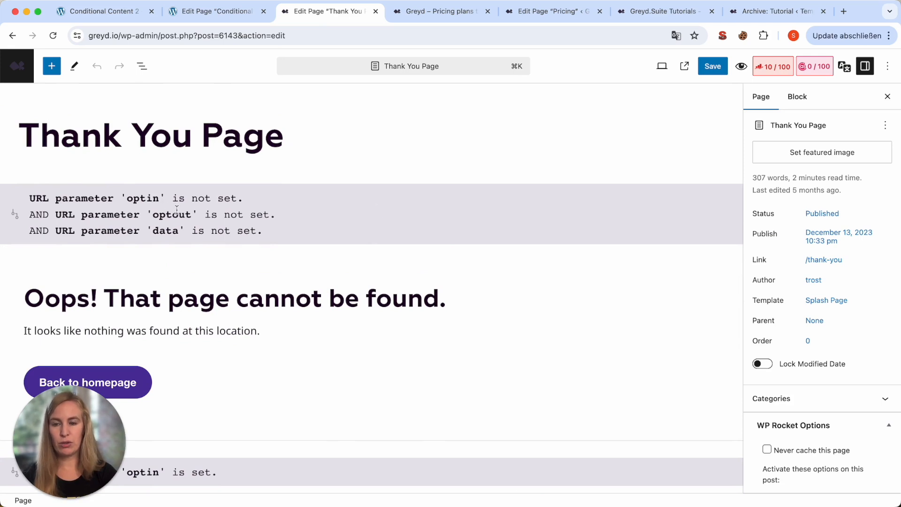
scroll(254, 271, "down", 5)
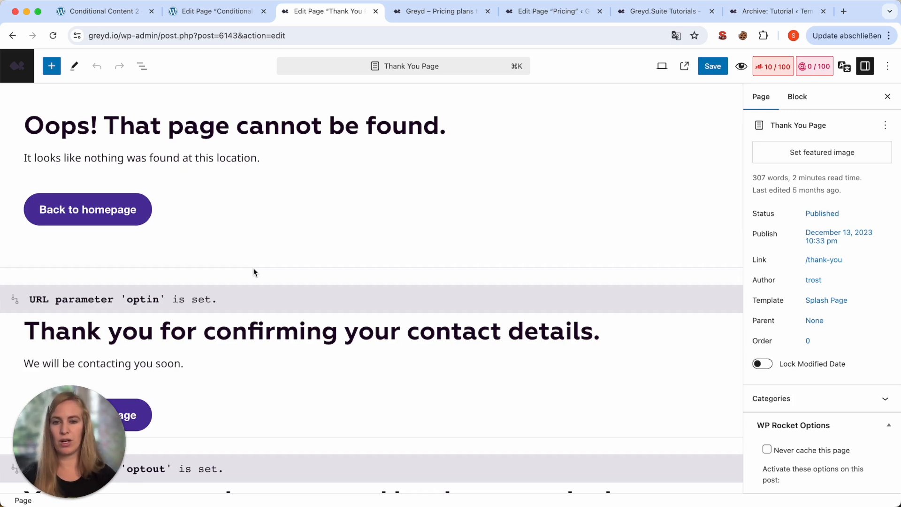
scroll(253, 272, "down", 9)
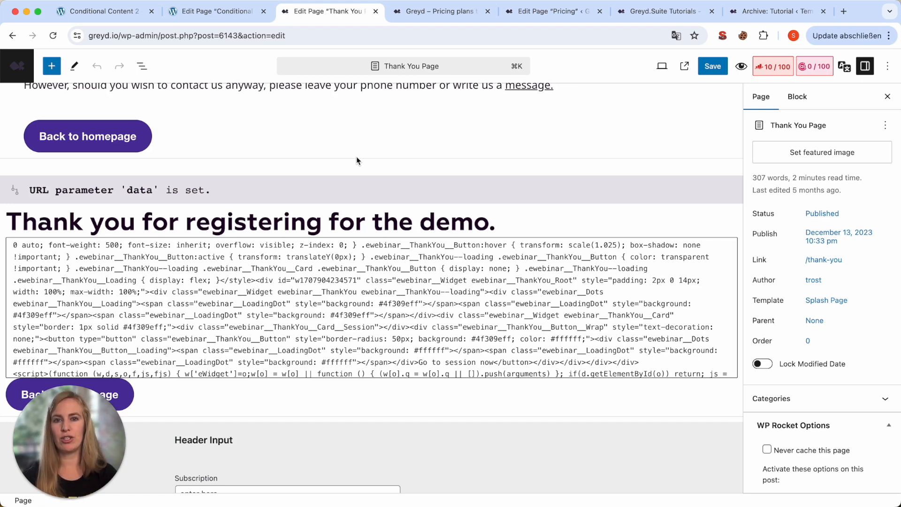
Step: Examine the live Pricing page's testimonials and plan feature lists, opening and closing the Global Content explanation
left_click(431, 15)
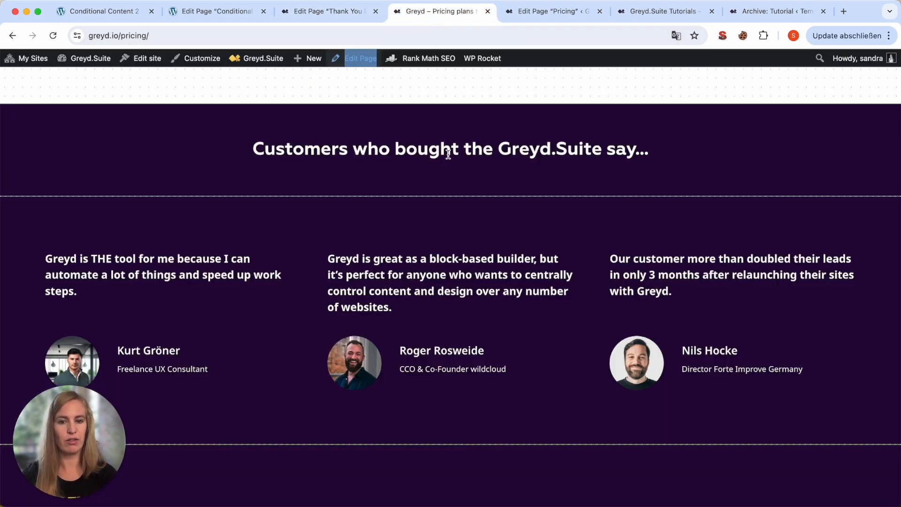
scroll(478, 262, "down", 2)
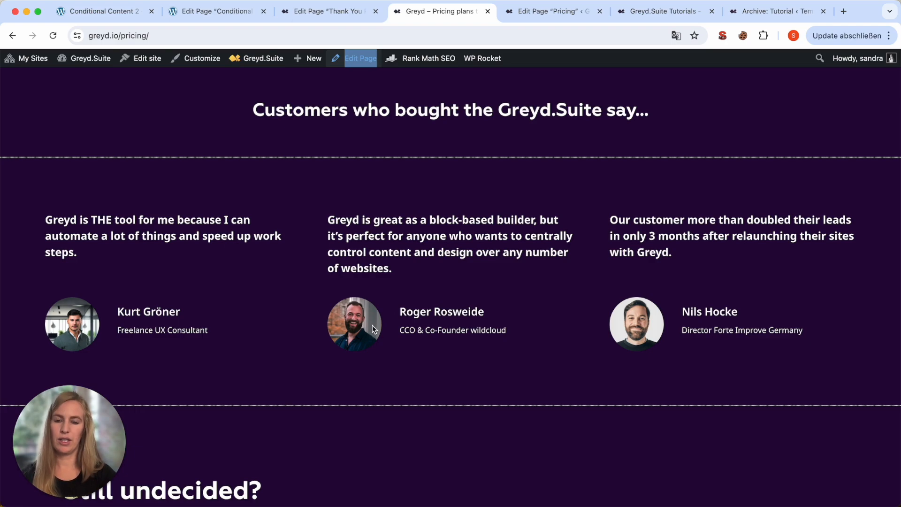
scroll(373, 325, "up", 15)
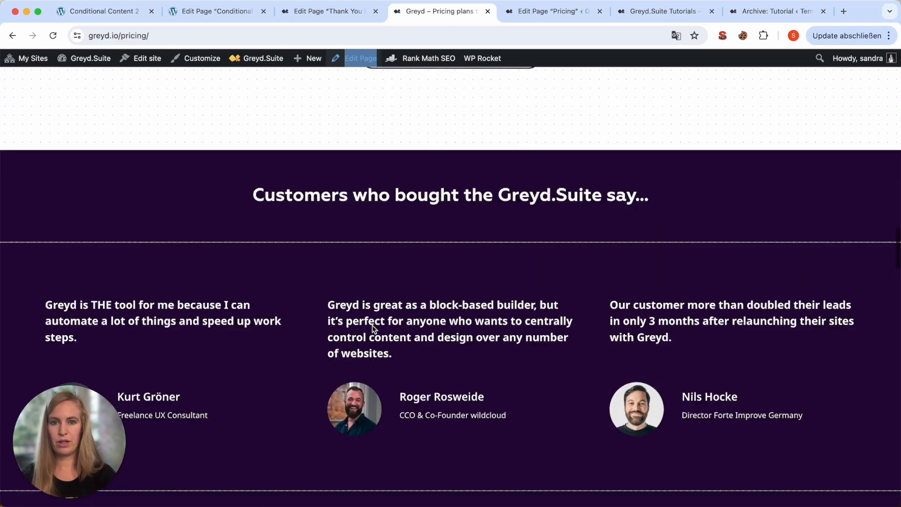
scroll(372, 329, "up", 5)
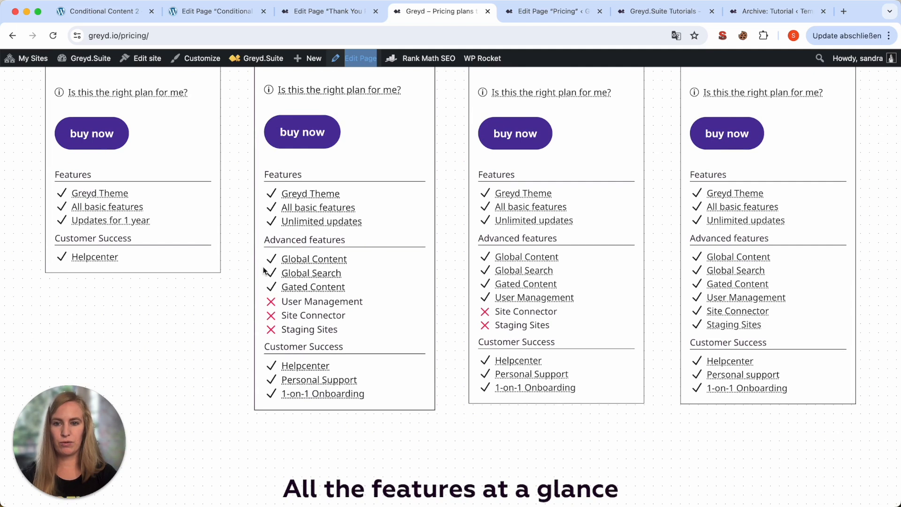
left_click(326, 265)
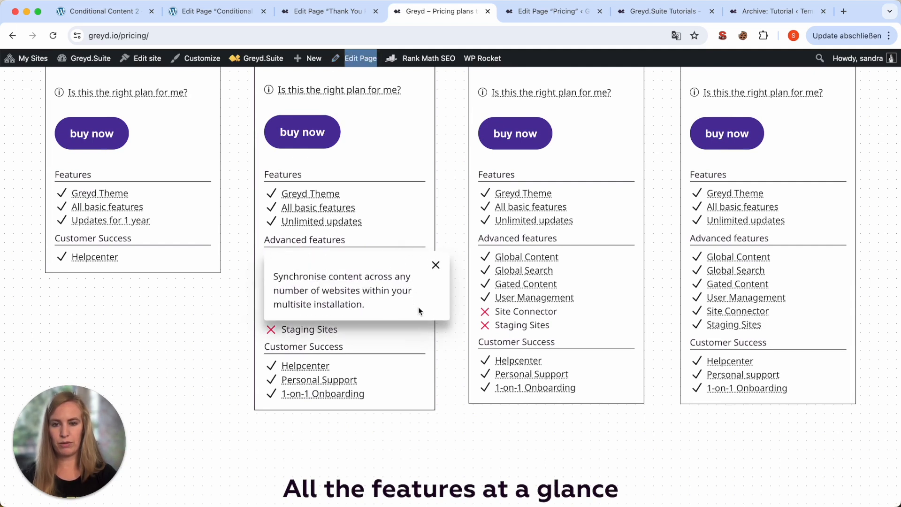
left_click(451, 333)
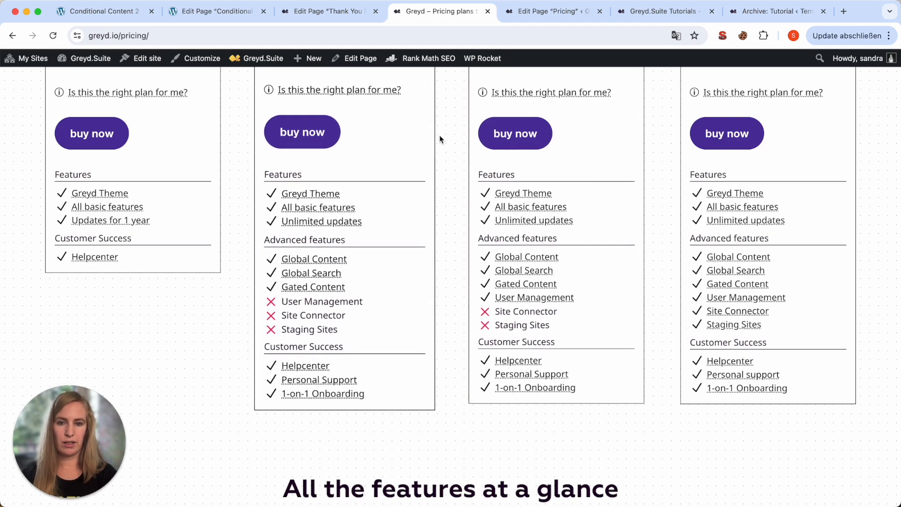
Step: Switch to the Pricing page editor and examine the post meta field and taxonomy conditions in the plan columns
left_click(528, 18)
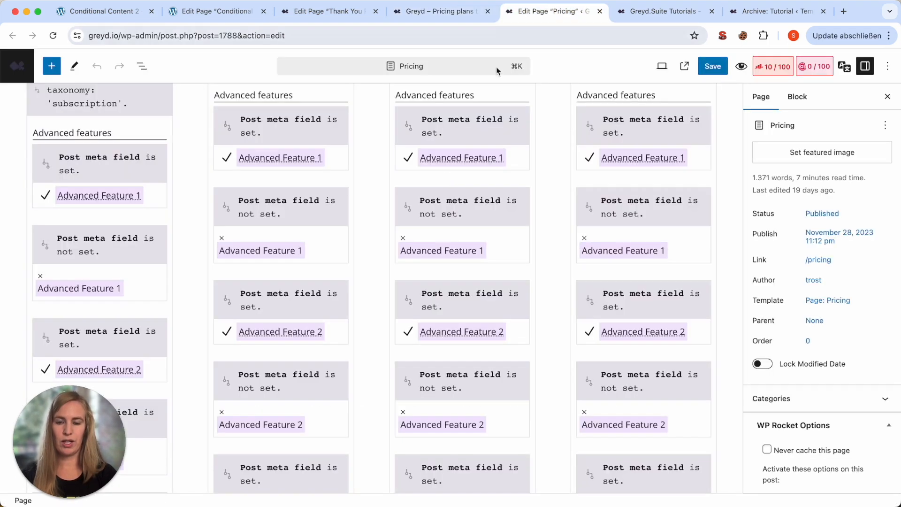
scroll(348, 182, "up", 3)
scroll(348, 182, "down", 5)
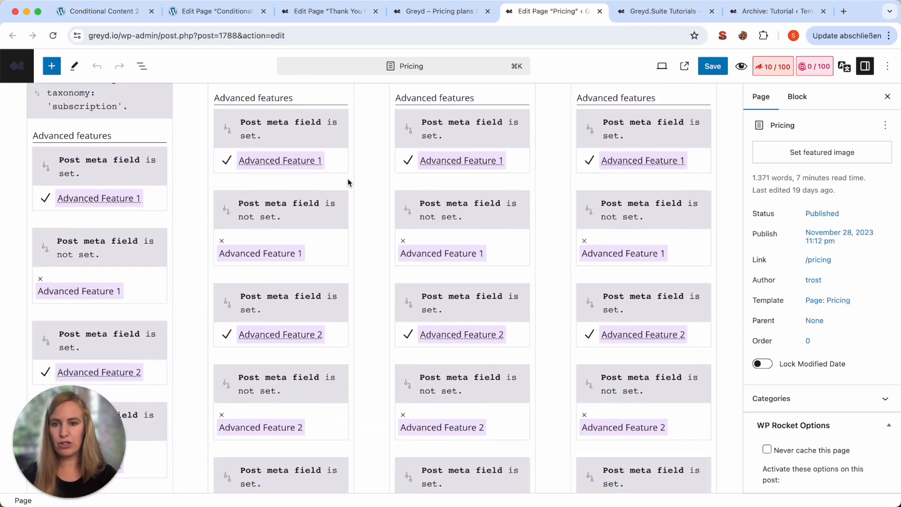
scroll(348, 182, "up", 1)
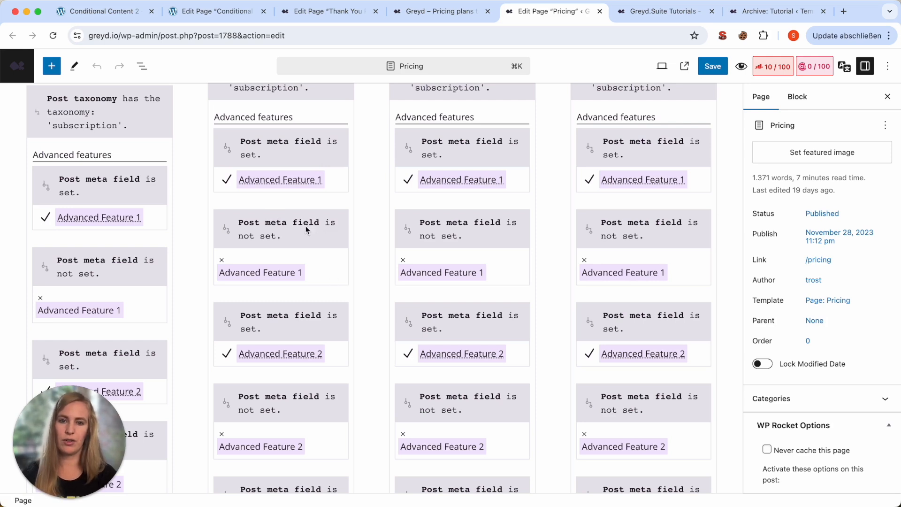
Step: Return to the live Pricing page and compare the included and excluded advanced features across the plans
left_click(441, 11)
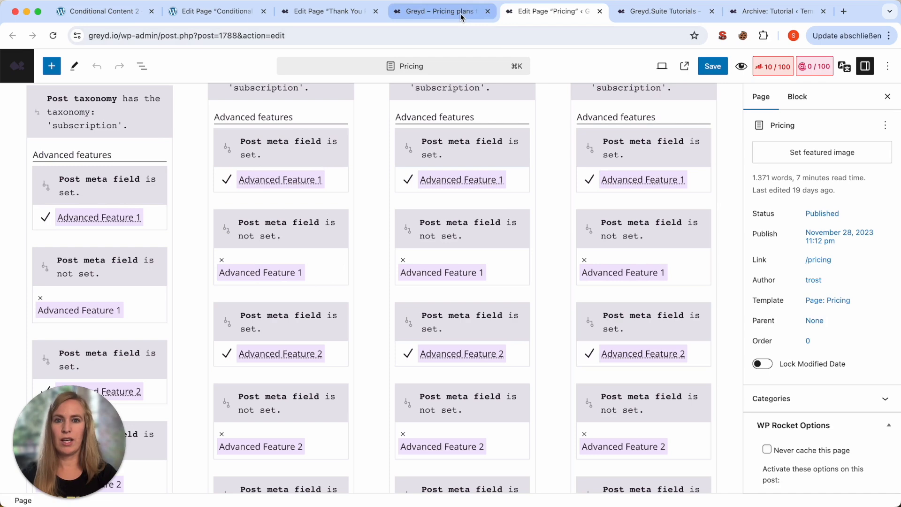
scroll(352, 289, "up", 1)
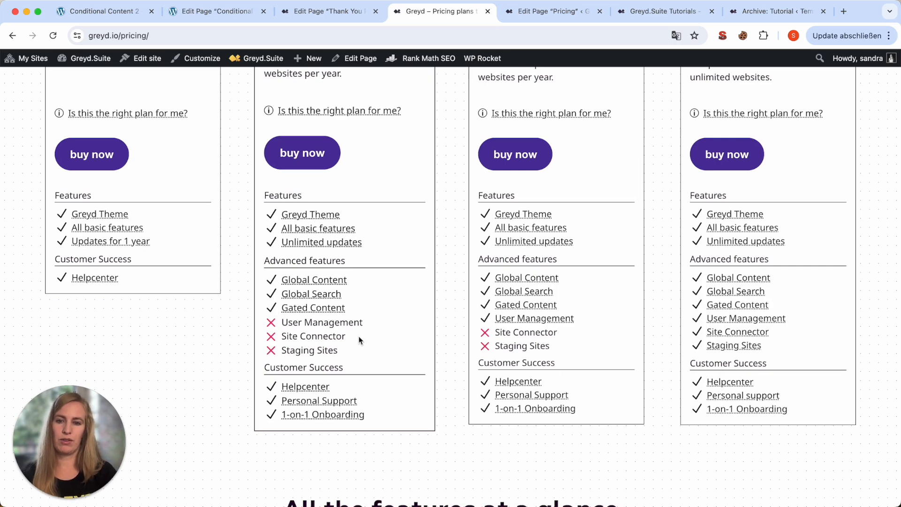
scroll(359, 335, "up", 1)
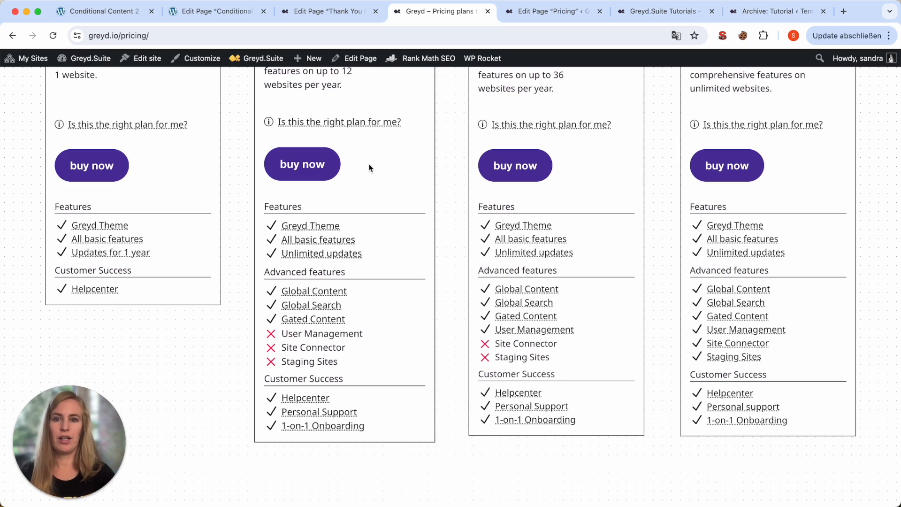
Step: Return to the Pricing page editor and inspect the Post Slider and Query Loop blocks that hold the plan columns
left_click(523, 14)
scroll(329, 280, "down", 1)
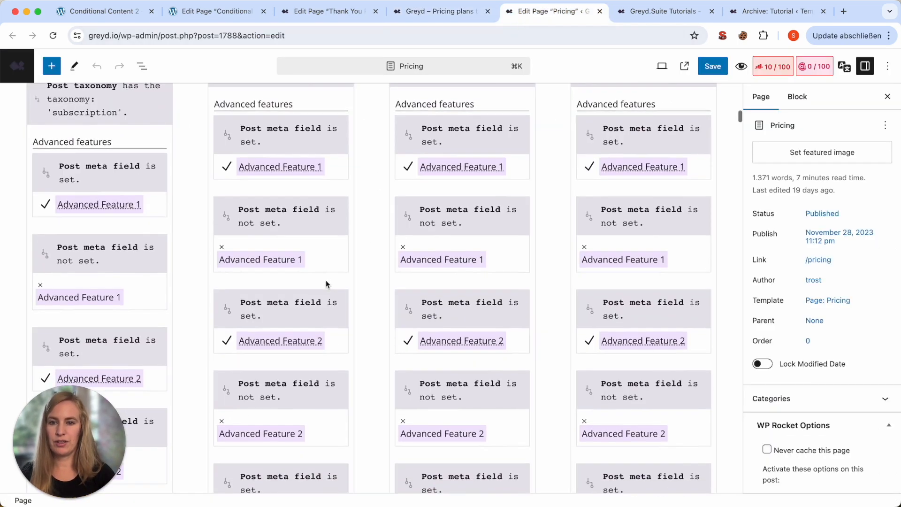
left_click(275, 211)
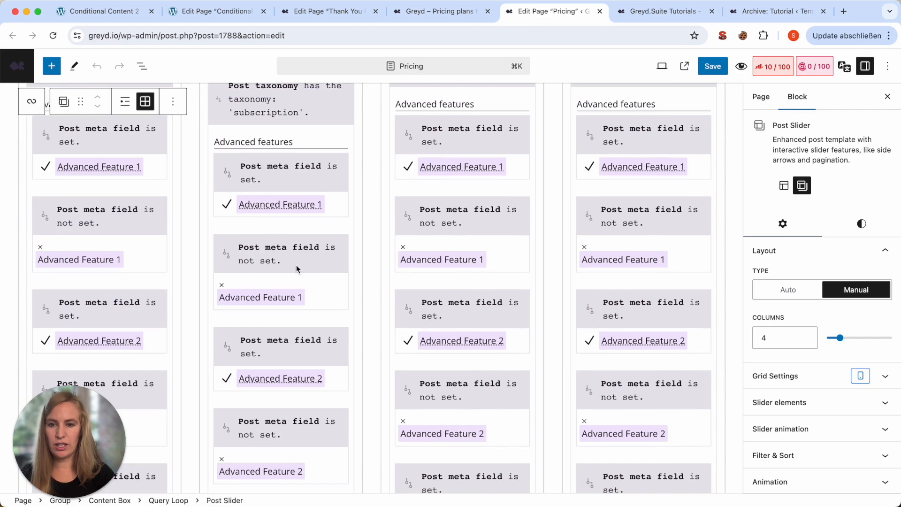
scroll(298, 268, "up", 2)
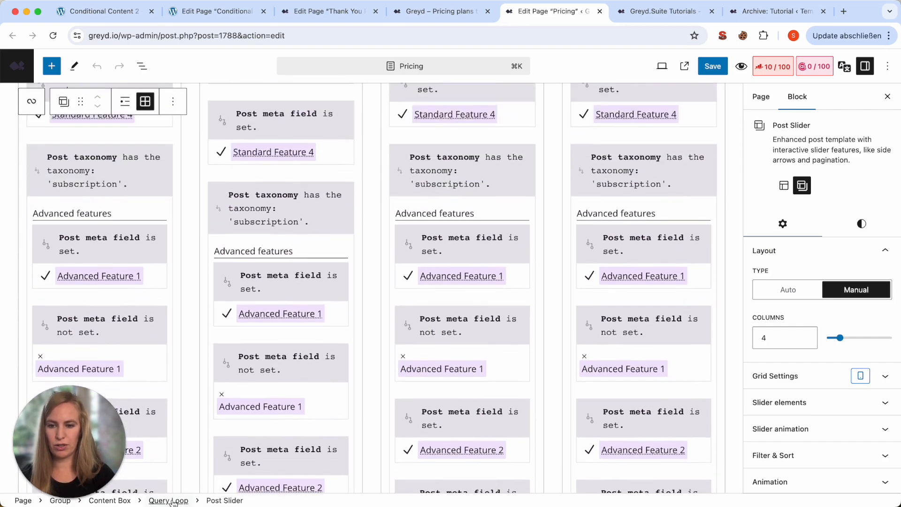
left_click(162, 501)
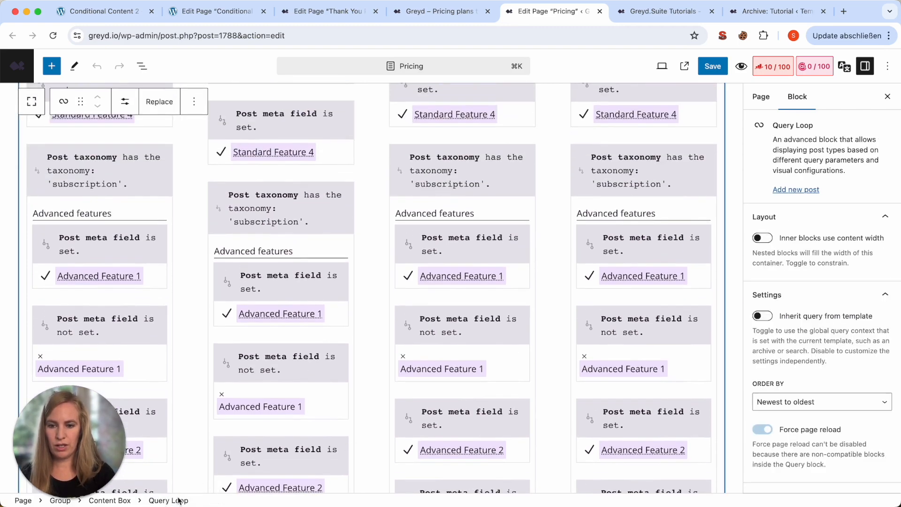
Step: Select the Conditional Content block around the ticked Advanced Feature 1 in the second plan column and review its post meta field condition
left_click(253, 252)
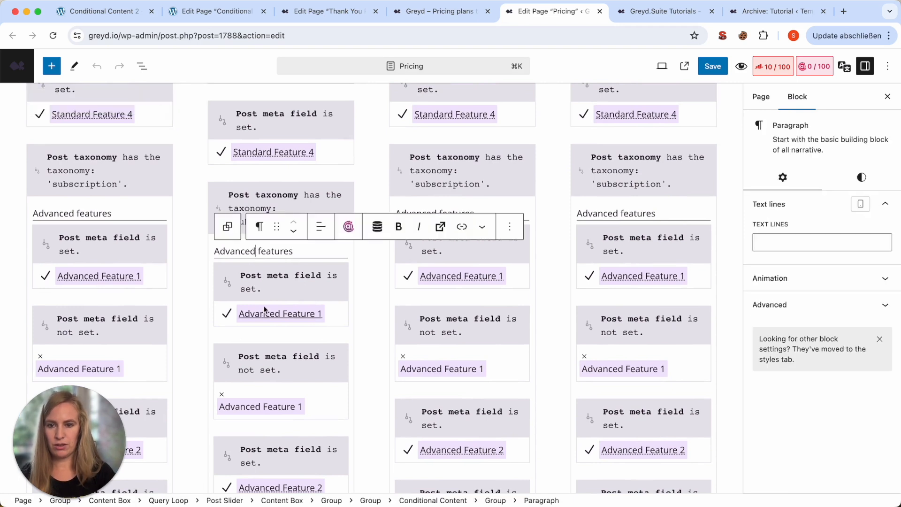
left_click(270, 289)
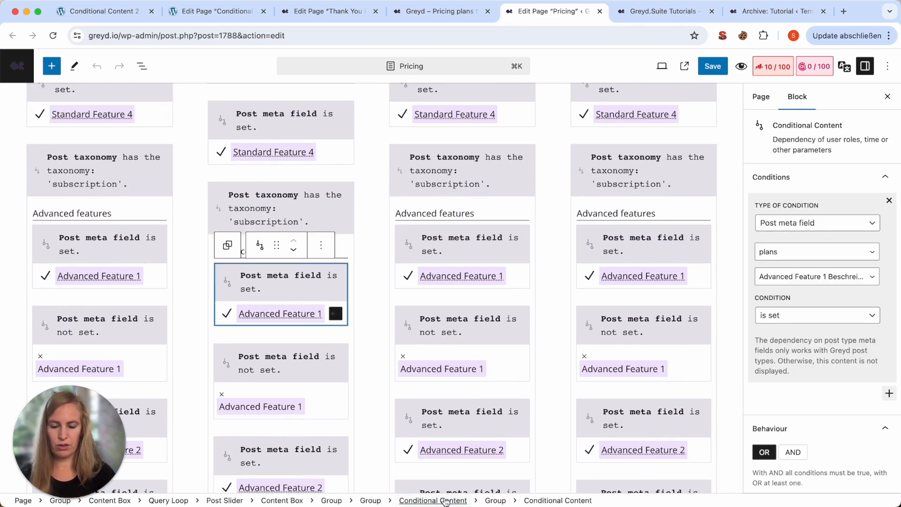
scroll(283, 300, "down", 2)
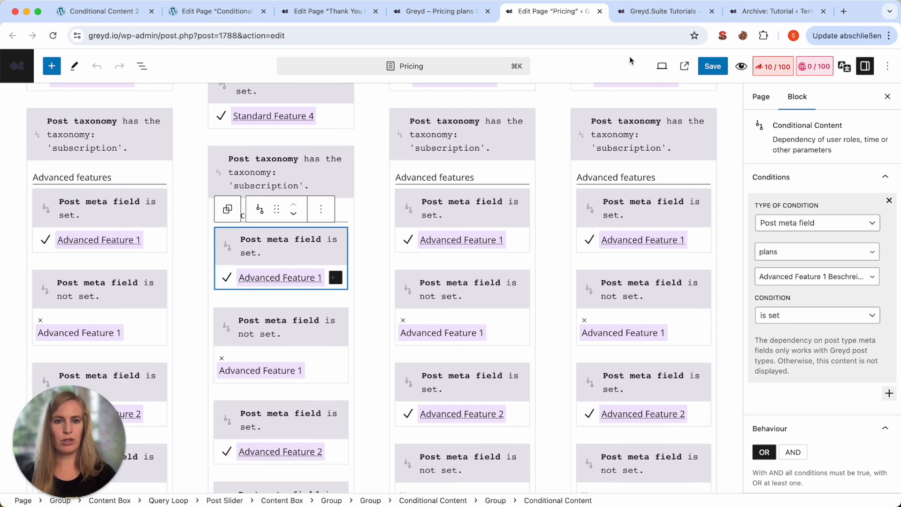
Step: Switch to the live Greyd.Suite install tutorial and examine how text and video alternate sides in the How to Start tutorial list
left_click(654, 18)
scroll(590, 137, "down", 4)
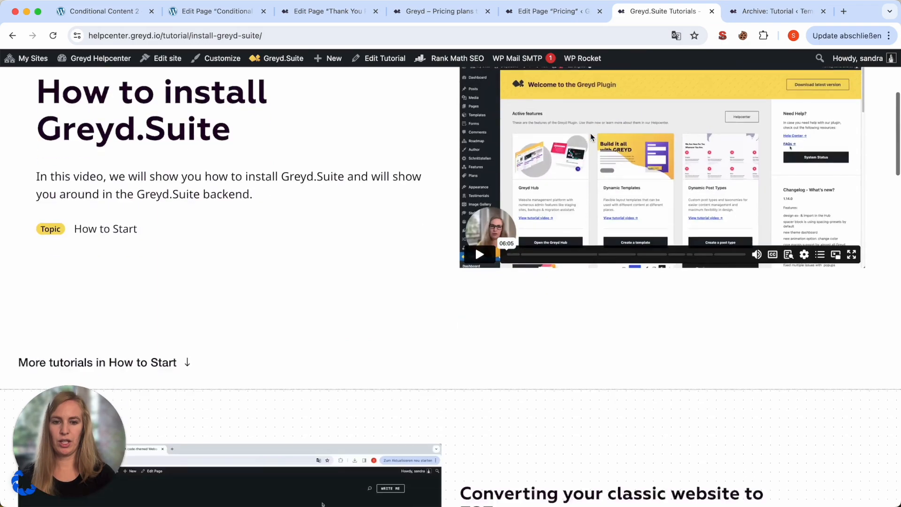
scroll(590, 136, "up", 3)
scroll(435, 322, "down", 6)
scroll(436, 321, "down", 20)
scroll(436, 322, "up", 20)
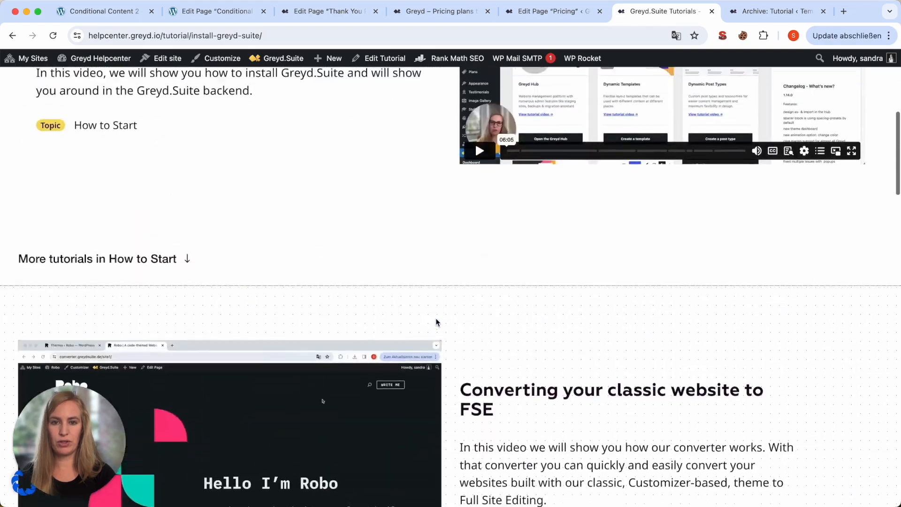
scroll(435, 321, "up", 3)
scroll(493, 373, "down", 6)
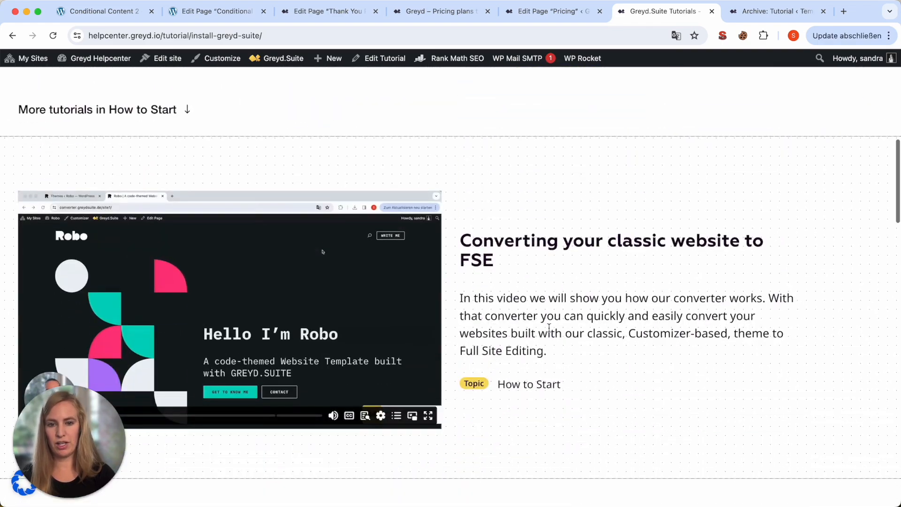
scroll(548, 327, "down", 9)
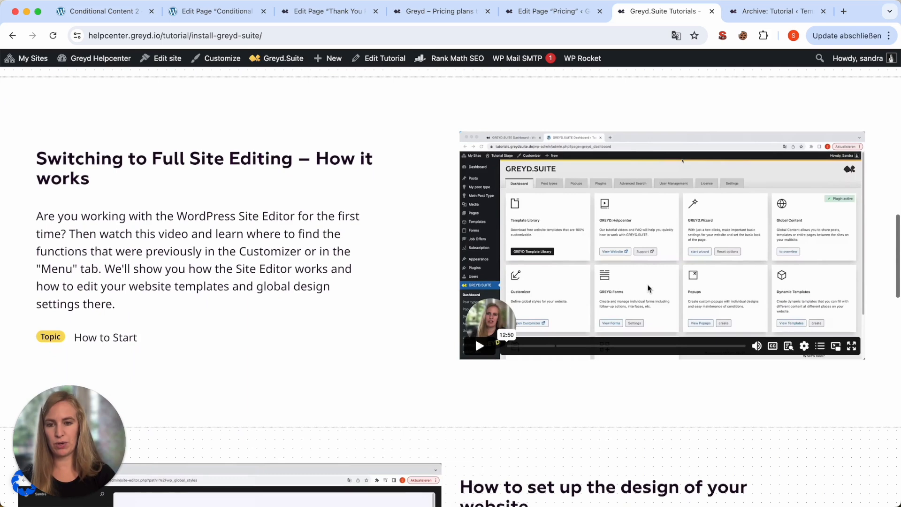
Step: Switch to the Archive: Tutorial template editor and compare the Conditional Content blocks for odd and even post index
left_click(761, 20)
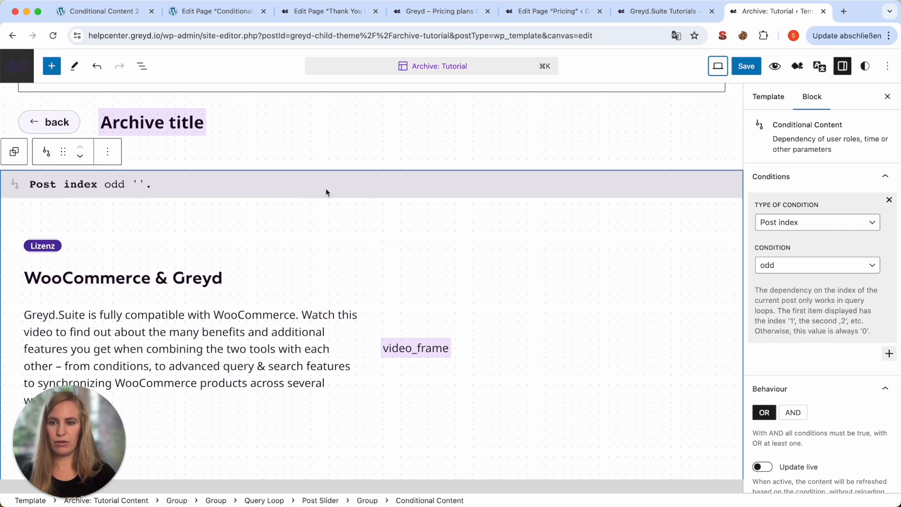
scroll(308, 229, "down", 1)
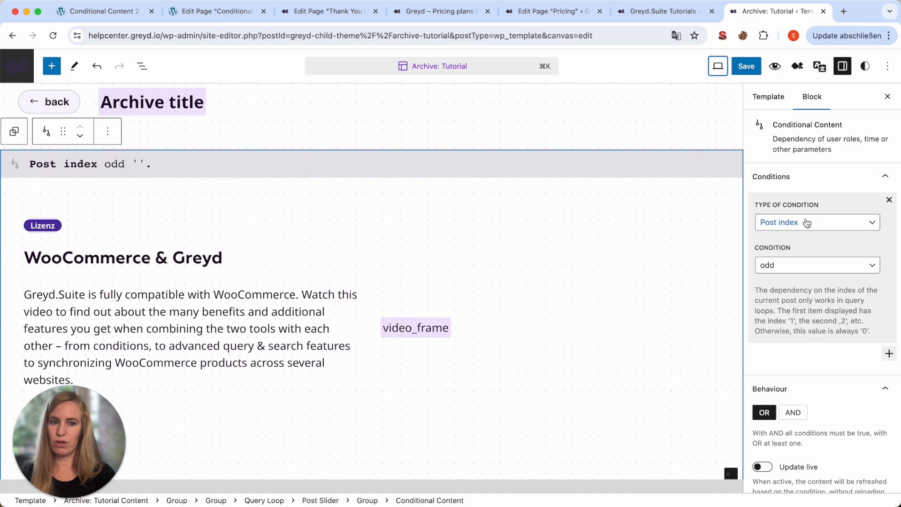
left_click(807, 223)
left_click(814, 221)
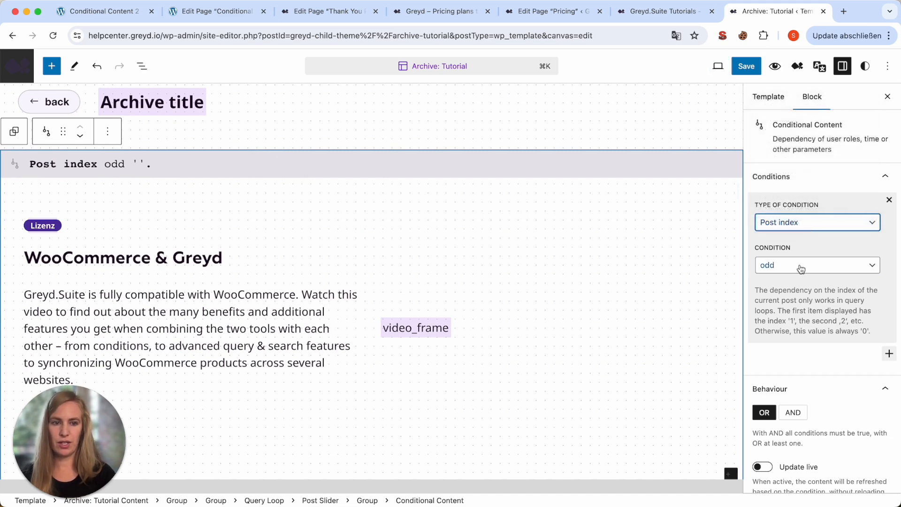
scroll(800, 267, "down", 1)
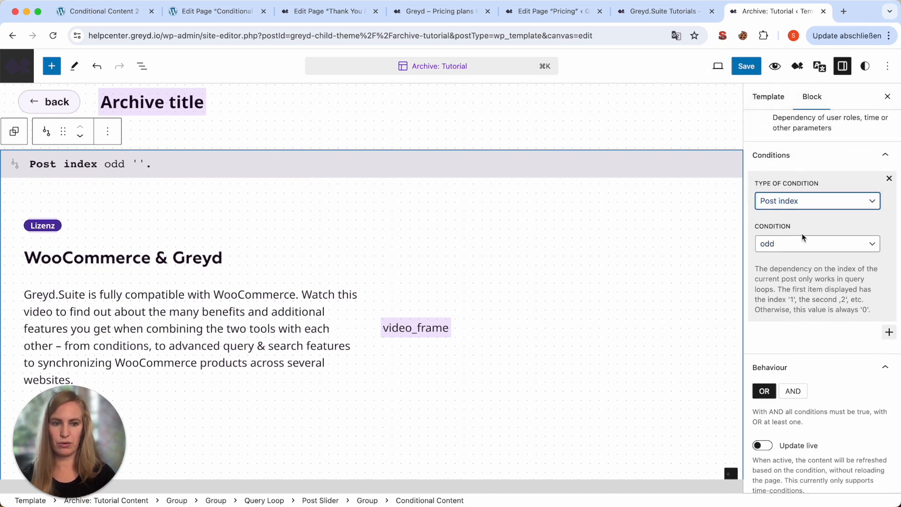
scroll(499, 289, "down", 7)
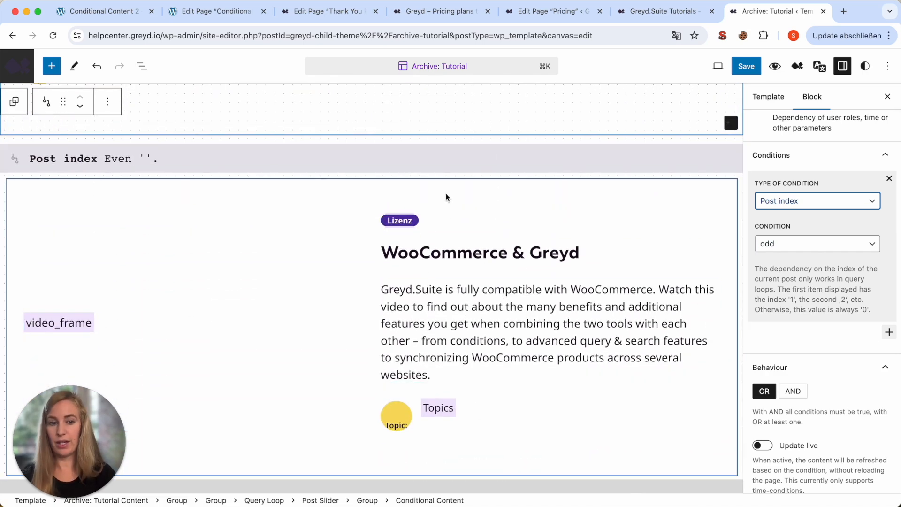
Step: Review the available condition types of the odd post index block, keeping Post index, and examine its behaviour settings
left_click(824, 207)
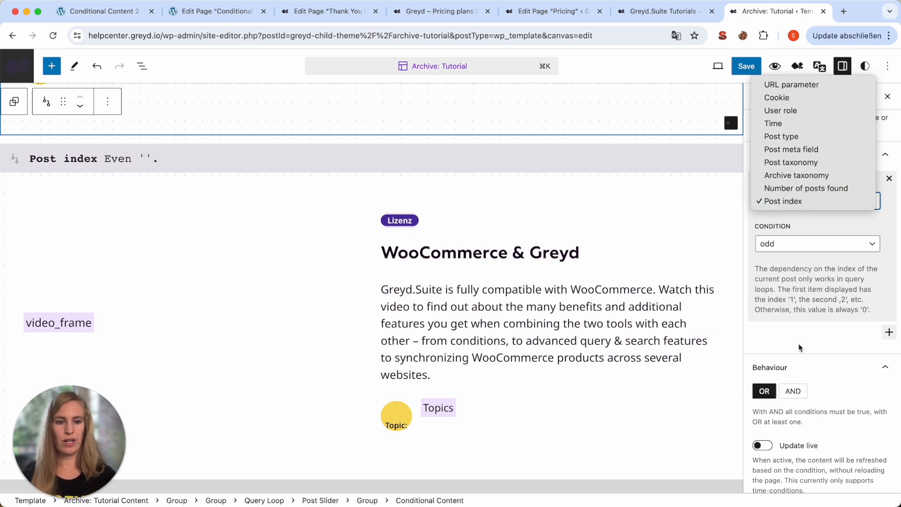
left_click(824, 361)
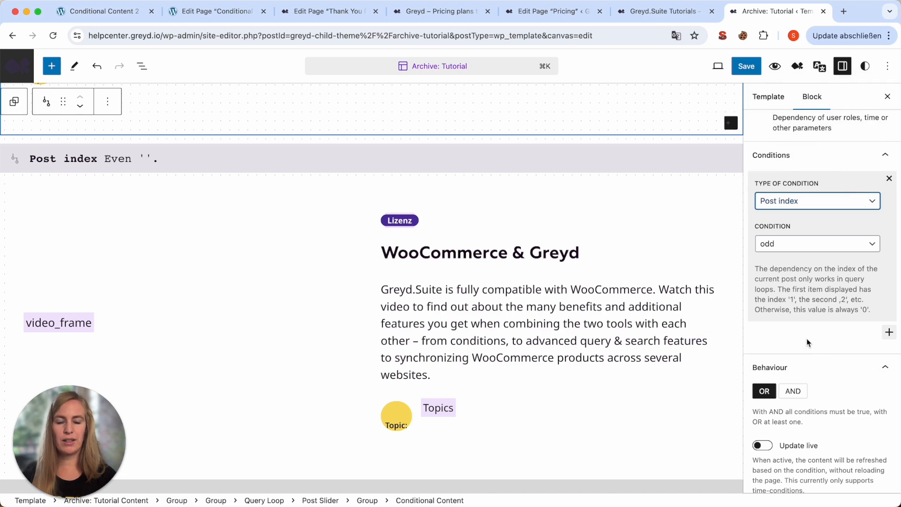
scroll(807, 343, "down", 3)
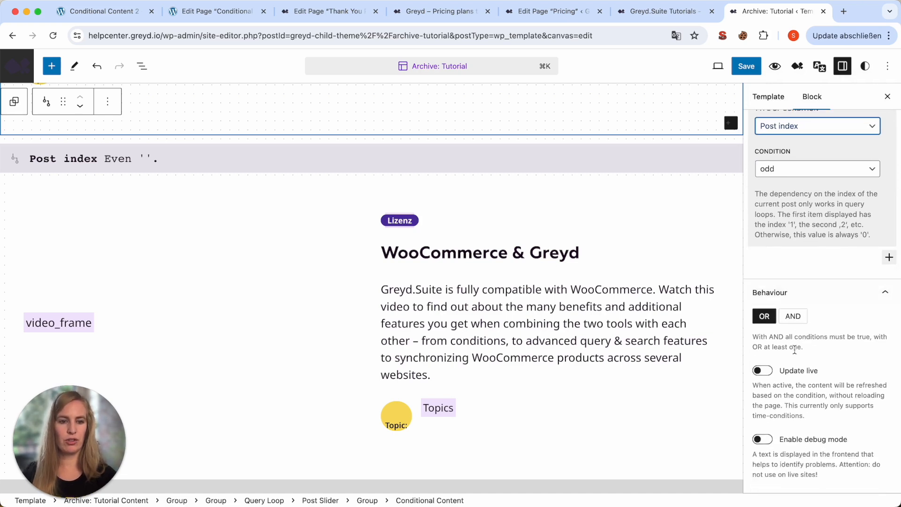